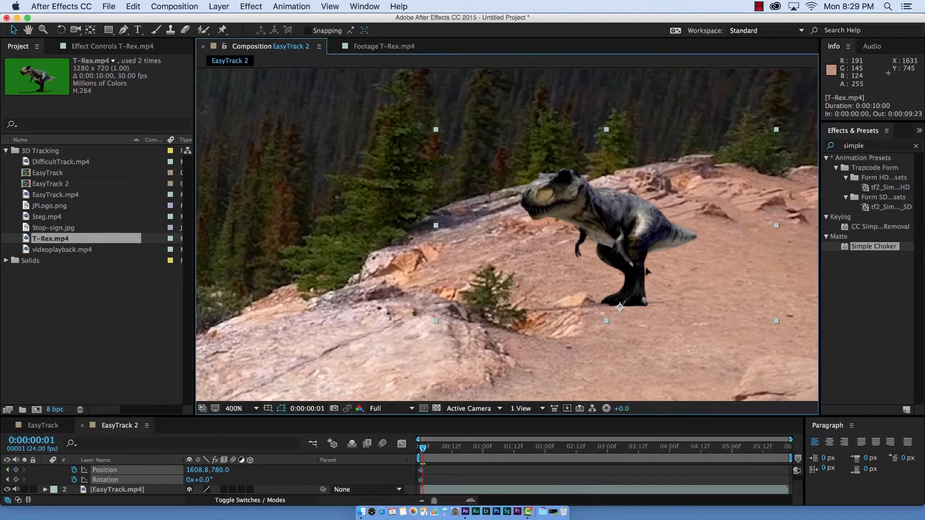
# - Keyframe the T-Rex's position frame by frame over roughly the first 31 frames so its feet follow the same spot on the rock
pyautogui.press('pagedown')
pyautogui.moveTo(646, 272); pyautogui.dragTo(640, 272)
pyautogui.press('pagedown')
pyautogui.press('pagedown')
pyautogui.moveTo(640, 272); pyautogui.dragTo(575, 287)
pyautogui.press('pagedown')
pyautogui.press('pagedown')
pyautogui.press('pagedown')
pyautogui.press('pagedown')
pyautogui.press('pagedown')
pyautogui.press('pagedown')
pyautogui.press('pagedown')
pyautogui.press('pagedown')
pyautogui.press('pagedown')
pyautogui.press('pagedown')
pyautogui.press('pagedown')
pyautogui.press('pagedown')
pyautogui.press('pagedown')
pyautogui.press('pagedown')
pyautogui.press('pagedown')
pyautogui.press('pagedown')
pyautogui.press('pagedown')
pyautogui.press('pagedown')
pyautogui.press('pagedown')
pyautogui.press('pagedown')
pyautogui.press('pagedown')
pyautogui.press('pagedown')
pyautogui.moveTo(575, 287); pyautogui.dragTo(569, 293)
pyautogui.press('pagedown')
# - End the work area at the current frame and preview the hand-tracked T-Rex animation from the start
pyautogui.press('n')
pyautogui.press('Home')
pyautogui.press('space')
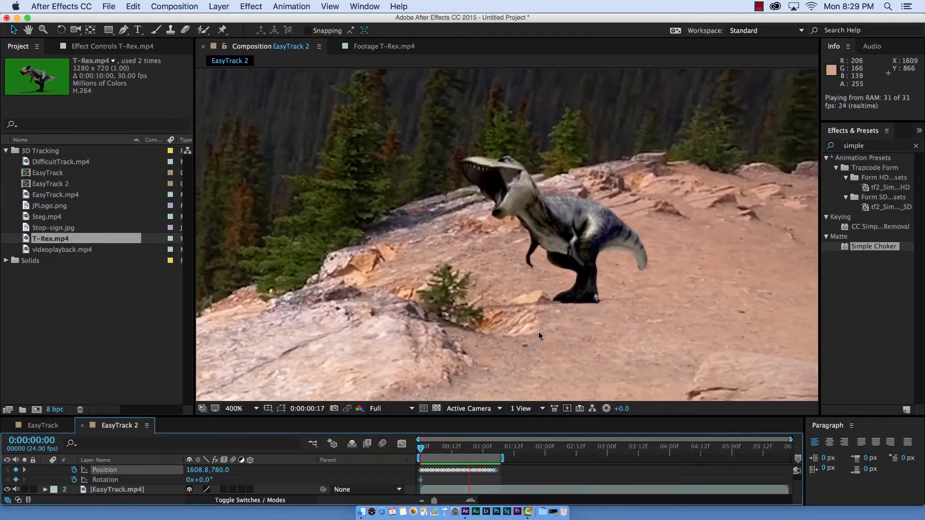
pyautogui.scroll(-4, 540, 336)
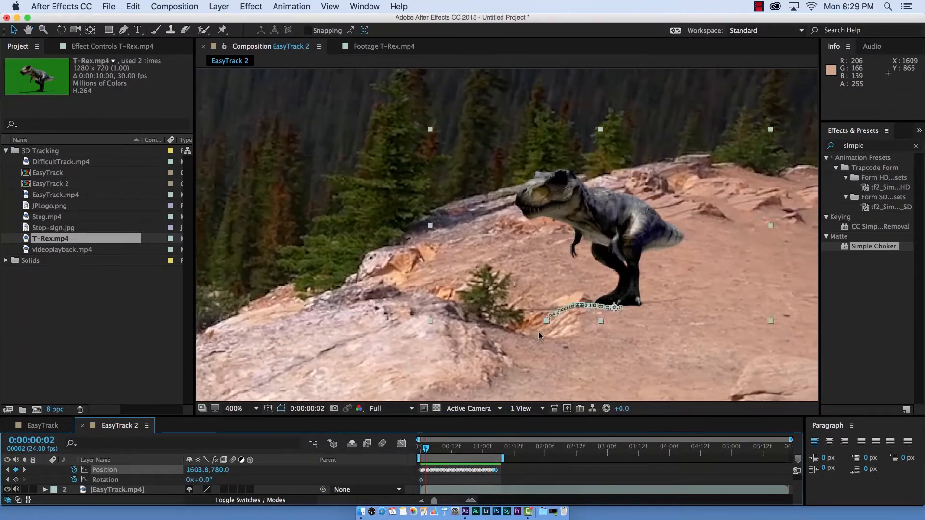
pyautogui.press('space')
pyautogui.moveTo(527, 295); pyautogui.dragTo(616, 319)
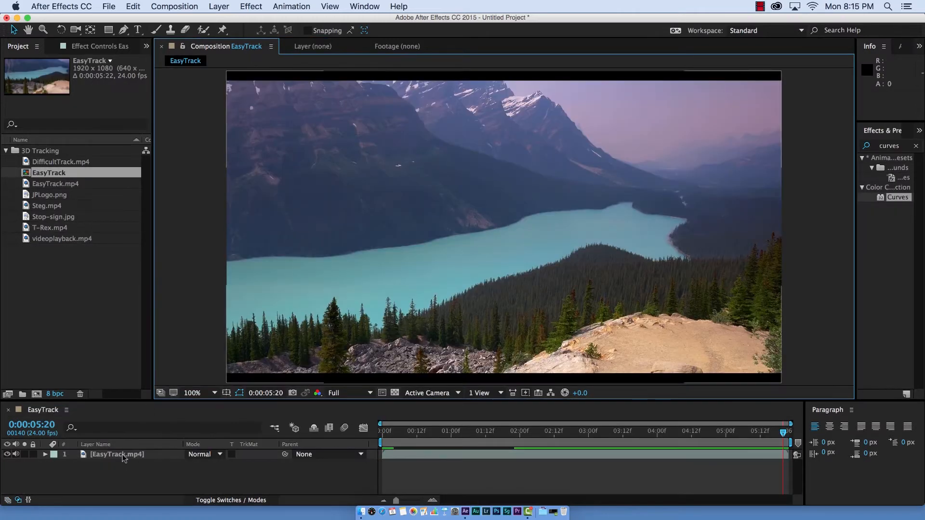
# - Run Track Camera on the EasyTrack.mp4 layer in the EasyTrack composition
pyautogui.click(121, 455)
pyautogui.click(292, 6)
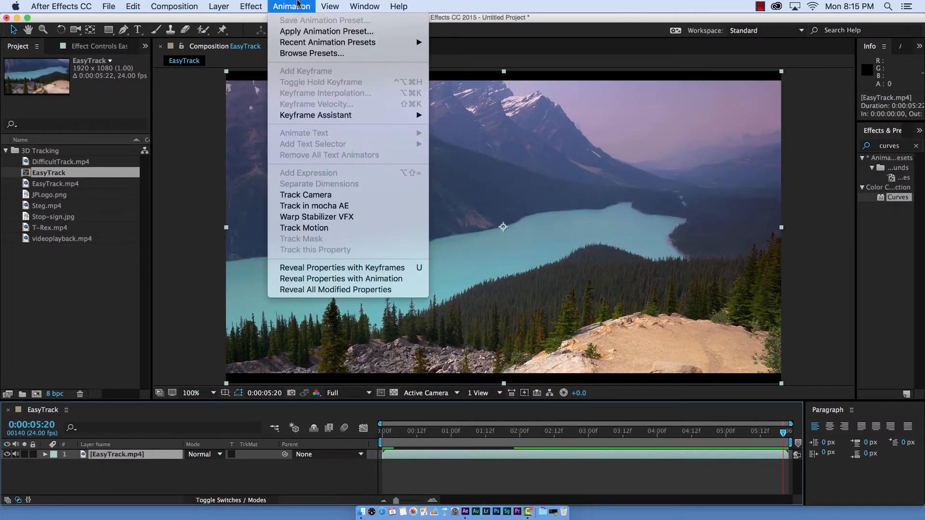
pyautogui.click(339, 195)
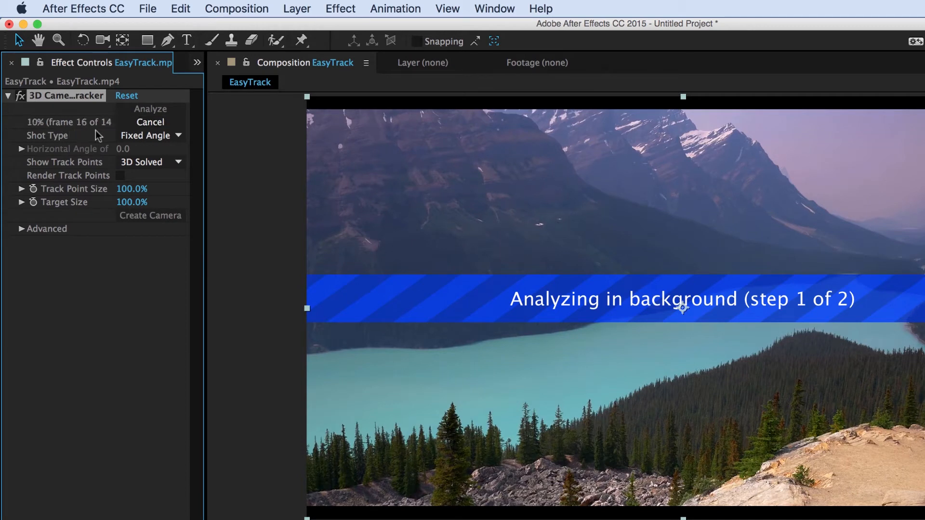
# - Review the 3D Camera Tracker's Shot Type and Show Track Points options and expose its Advanced settings
pyautogui.click(179, 140)
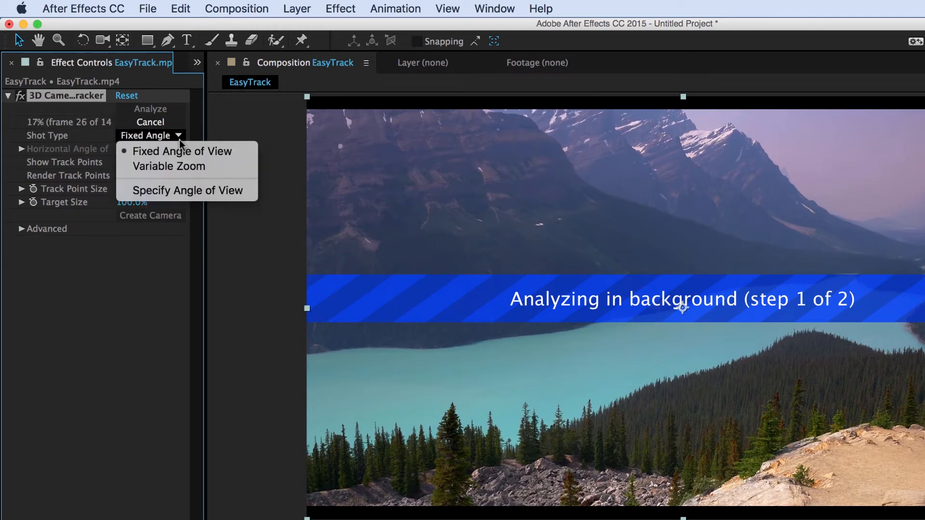
pyautogui.click(179, 137)
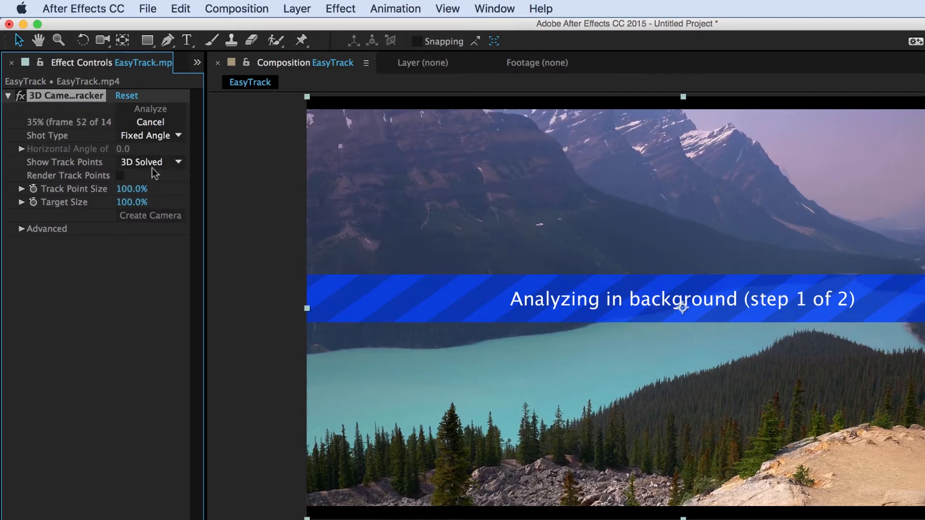
pyautogui.click(180, 161)
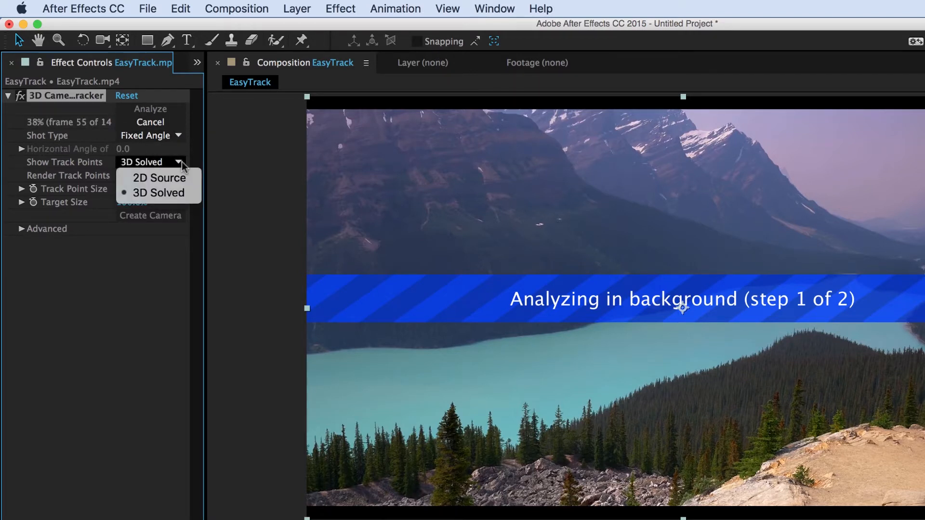
pyautogui.click(181, 161)
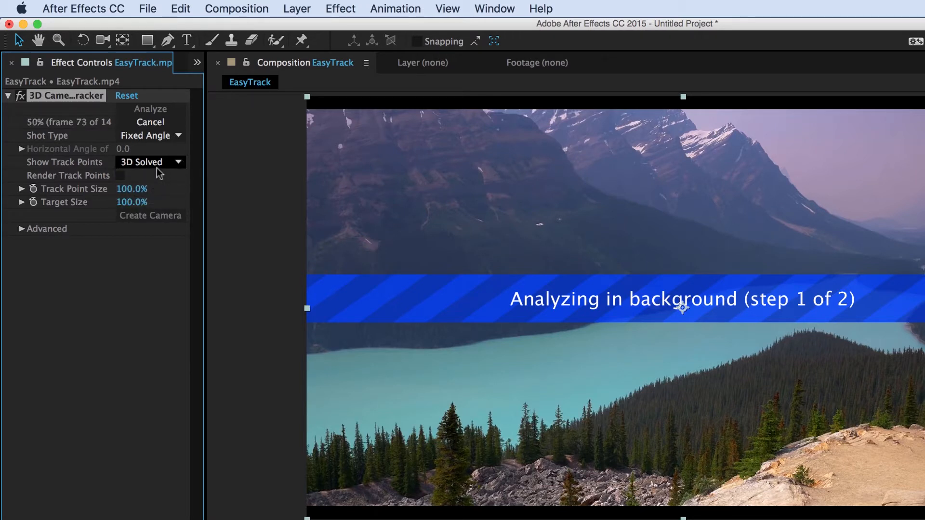
pyautogui.click(20, 229)
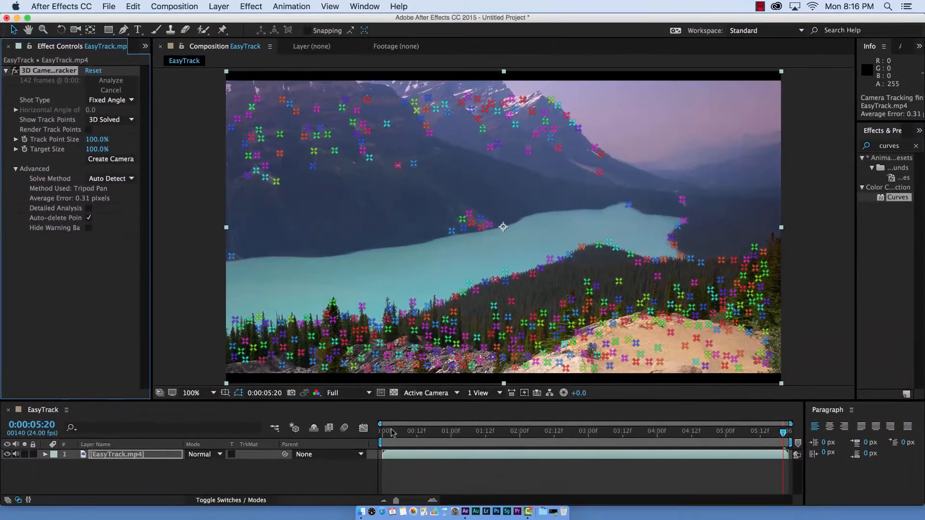
# - Play and scrub the EasyTrack footage from the start to check how the track points follow the scene
pyautogui.click(381, 433)
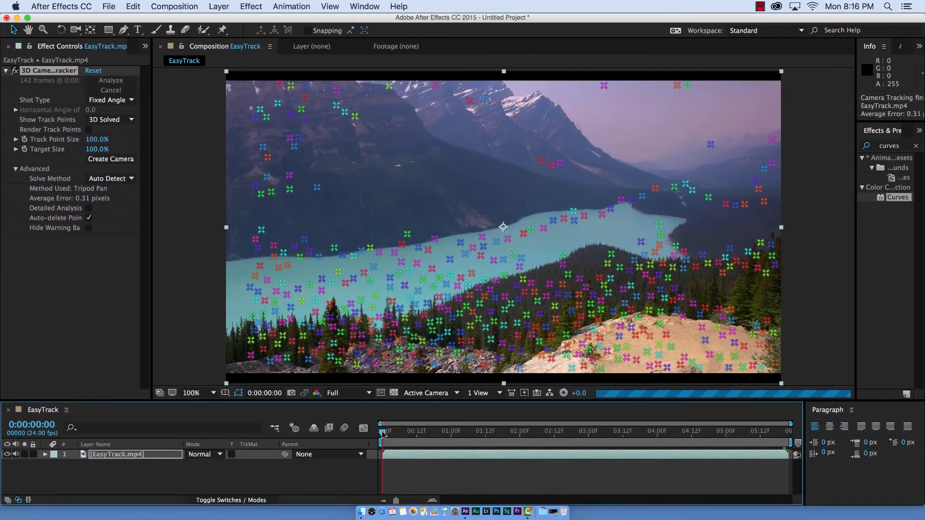
pyautogui.press('space')
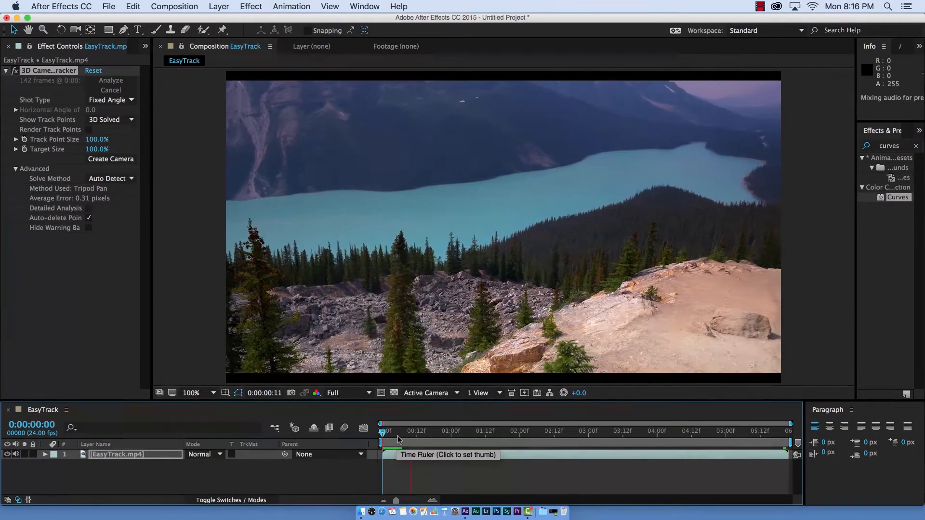
pyautogui.moveTo(398, 435); pyautogui.dragTo(489, 450)
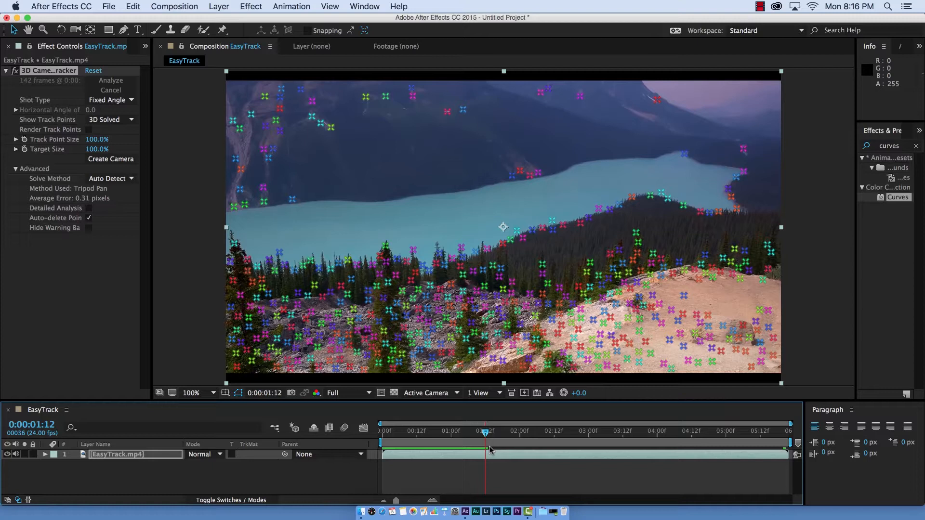
pyautogui.press('Home')
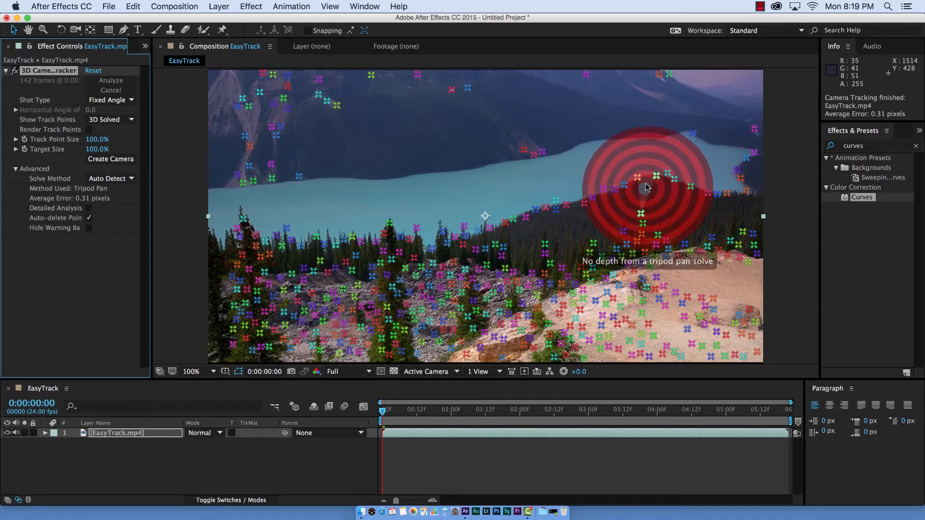
# - Create a text layer and camera from track points on the rocky slope and change the text to "Motion Tracking"
pyautogui.rightClick(357, 278)
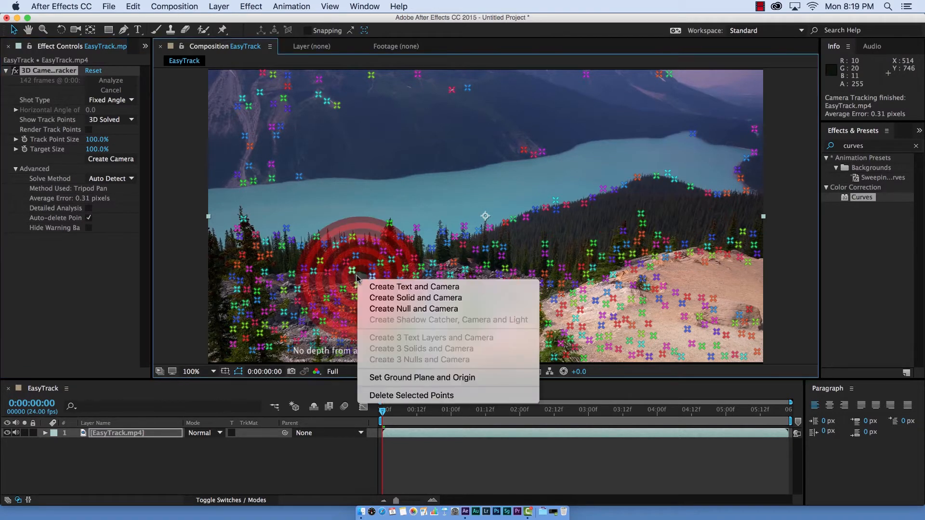
pyautogui.click(391, 292)
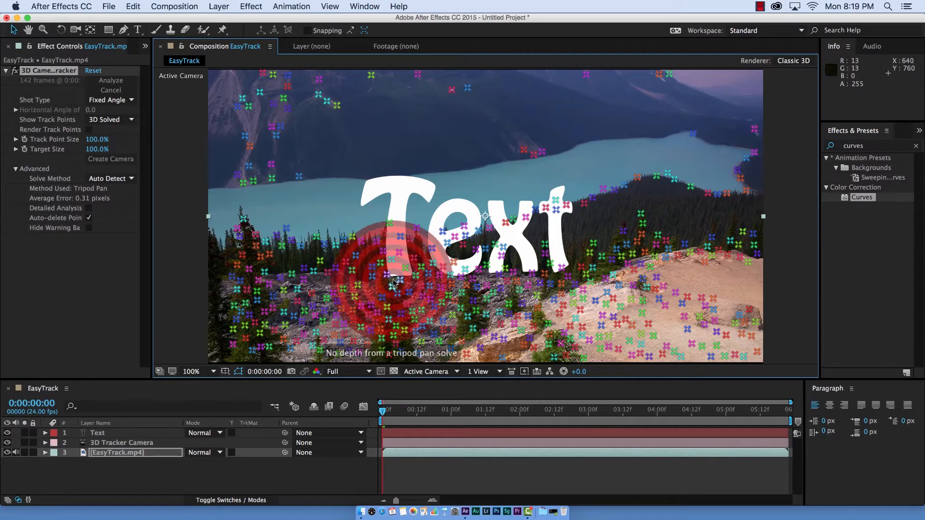
pyautogui.doubleClick(444, 242)
pyautogui.write('Motio')
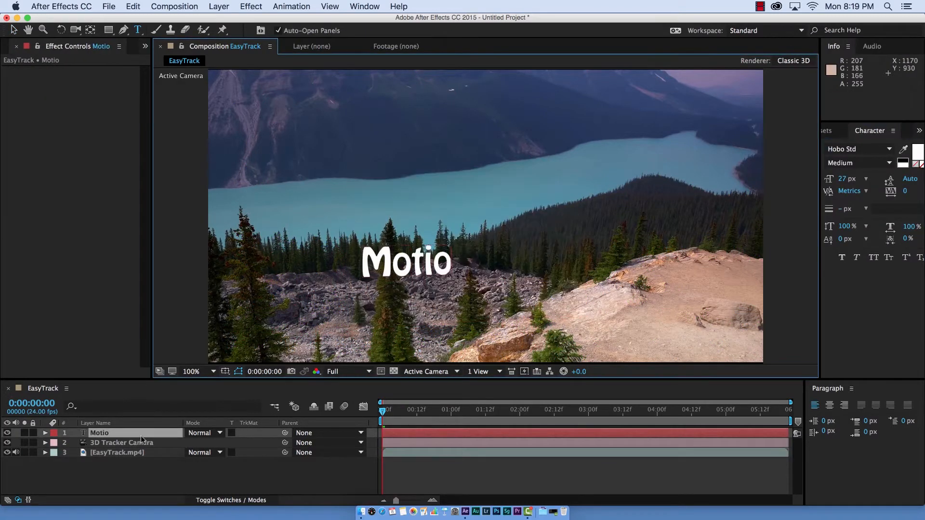
pyautogui.write('n Tracking')
# - Preview the Motion Tracking text against the moving footage
pyautogui.click(358, 418)
pyautogui.press('space')
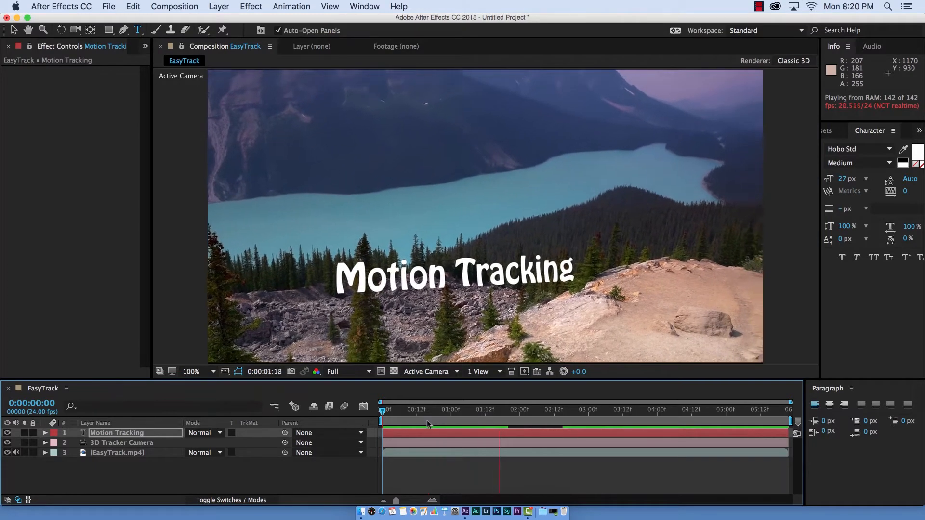
pyautogui.press('space')
# - At 0:00:05:15, create a tracked text layer from the track points on the mountain peak and set its text to "Mountain"
pyautogui.moveTo(658, 409); pyautogui.dragTo(769, 421)
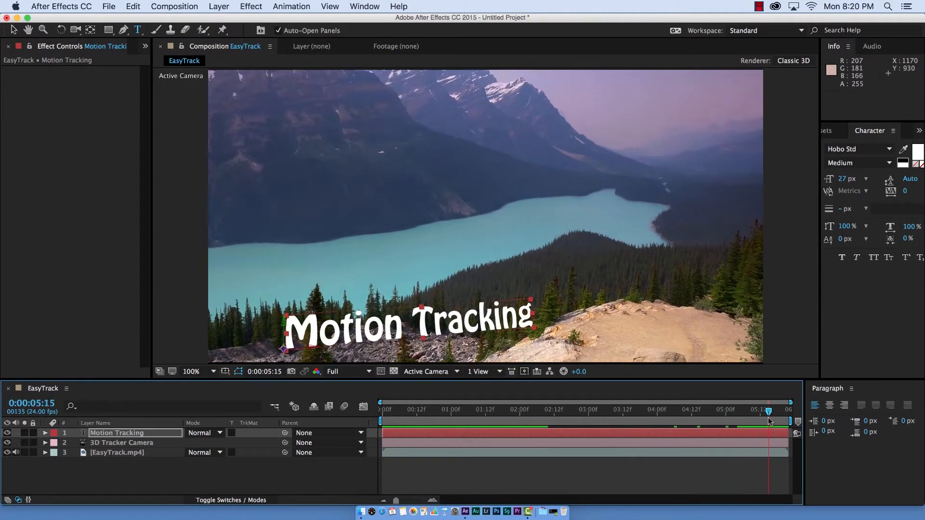
pyautogui.click(97, 454)
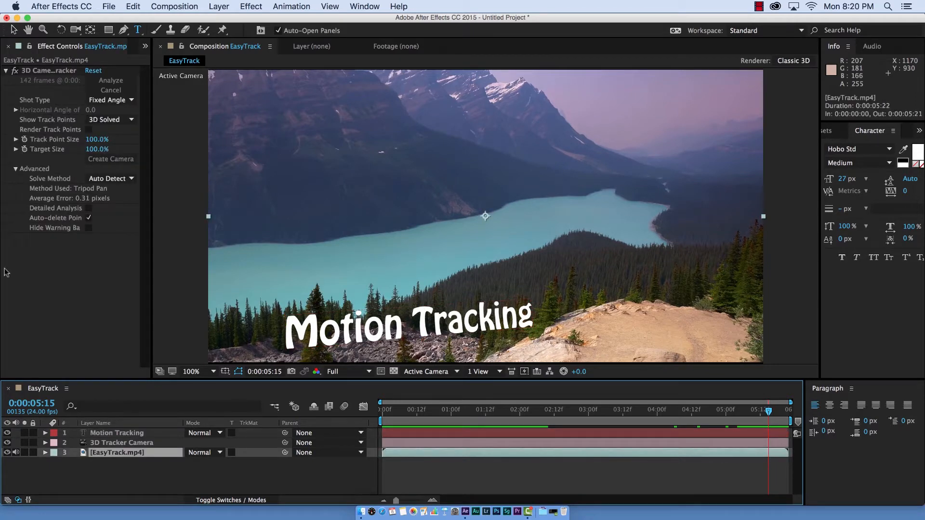
pyautogui.click(66, 71)
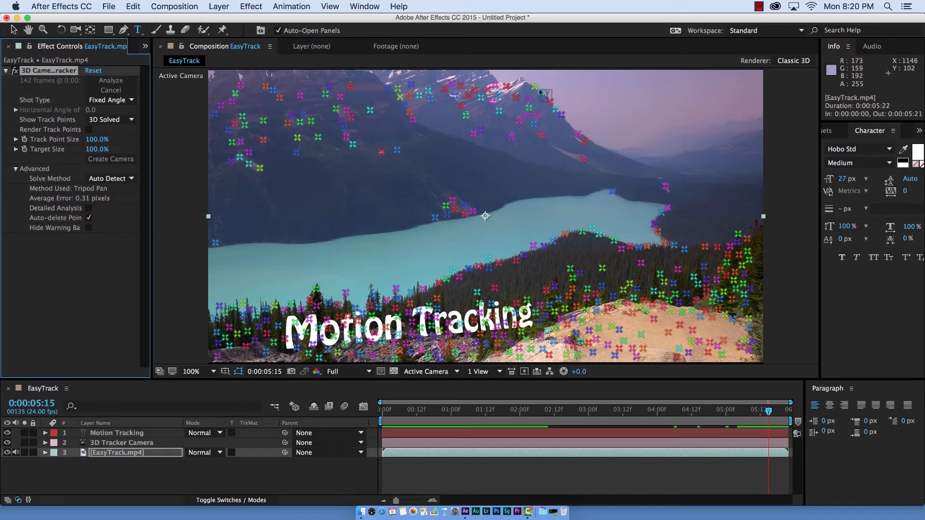
pyautogui.press('v')
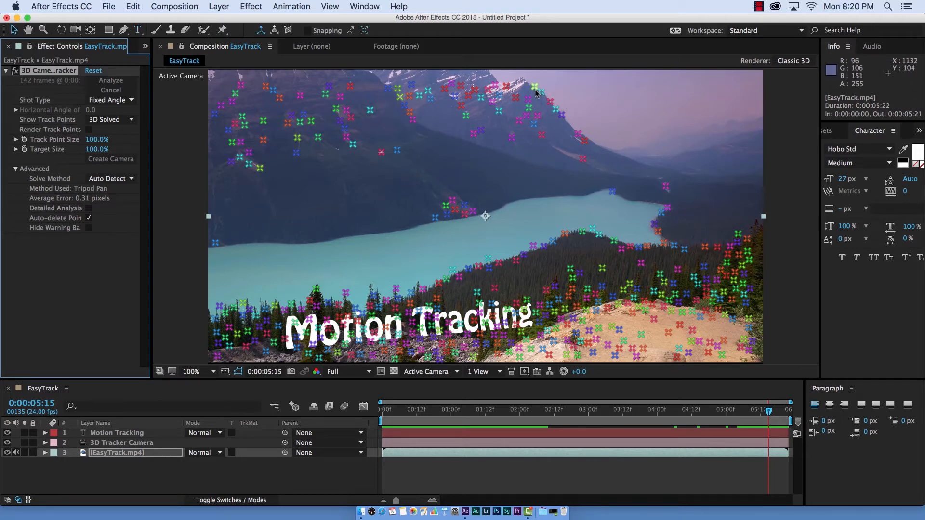
pyautogui.click(537, 93)
pyautogui.rightClick(536, 94)
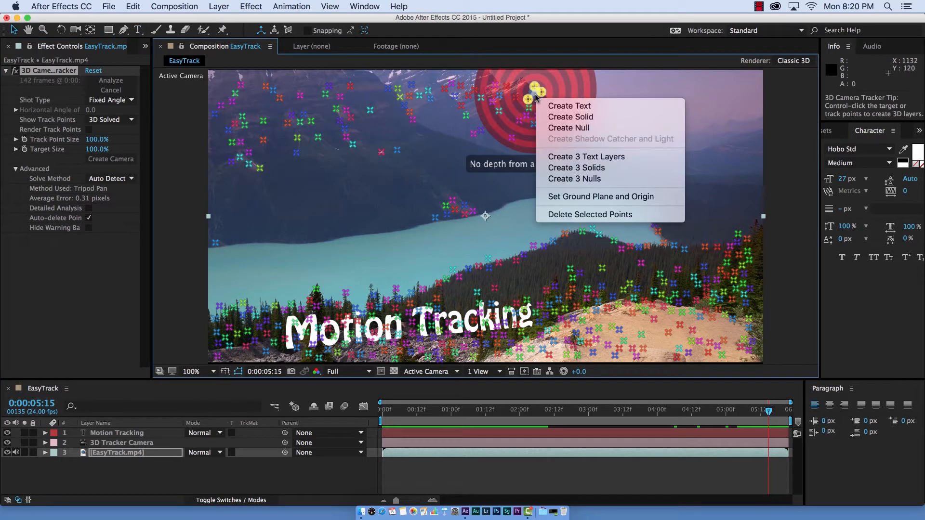
pyautogui.click(559, 106)
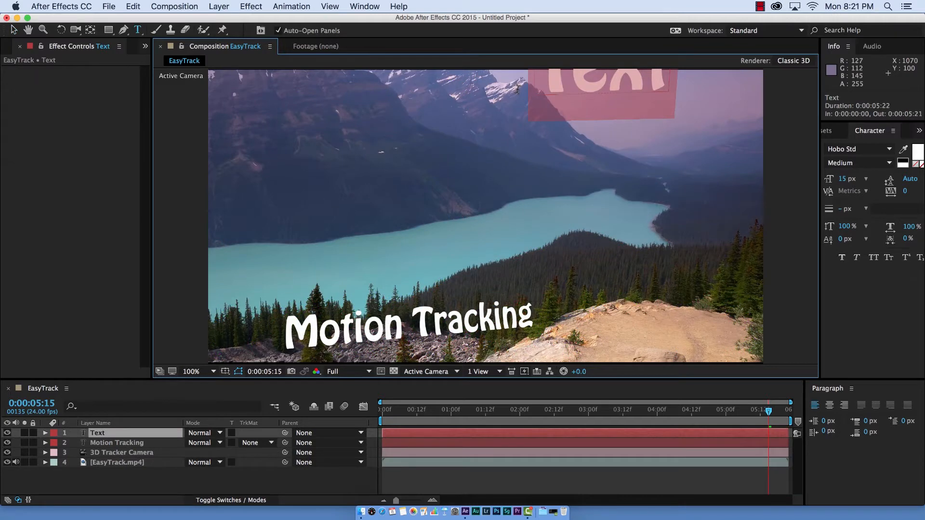
pyautogui.write('Mountain')
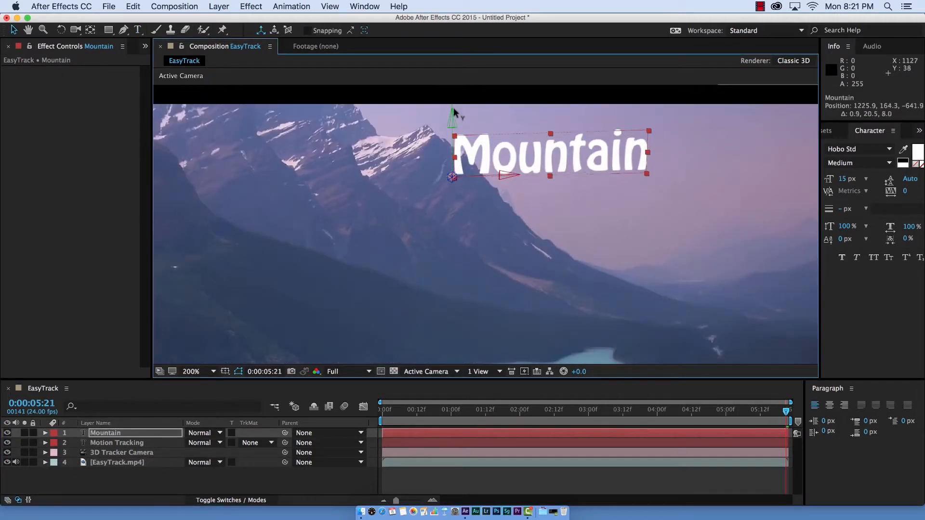
# - Move the Mountain text down over the mountainside to about position 1231.4, 293.5, -591.1 and check both titles in the full view
pyautogui.moveTo(453, 114); pyautogui.dragTo(448, 187)
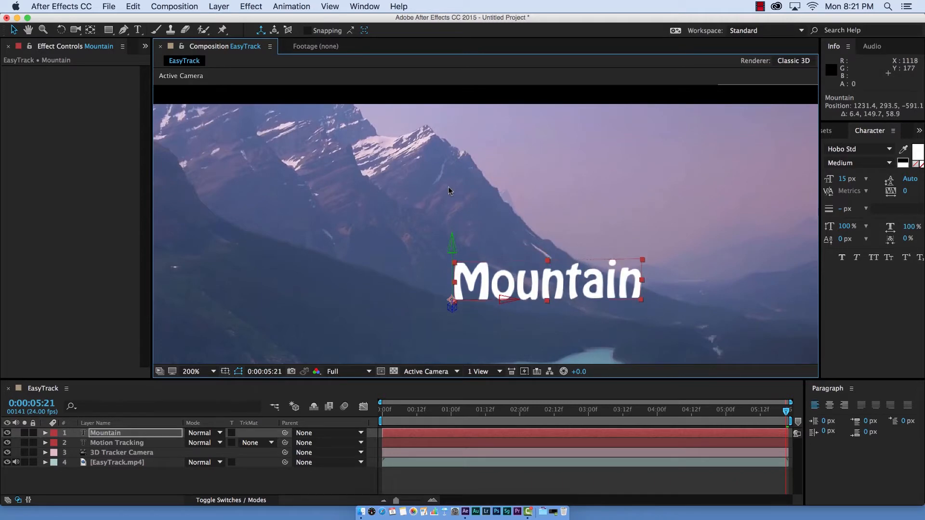
pyautogui.scroll(-1, 434, 144)
pyautogui.press('space')
pyautogui.moveTo(387, 193); pyautogui.dragTo(477, 111)
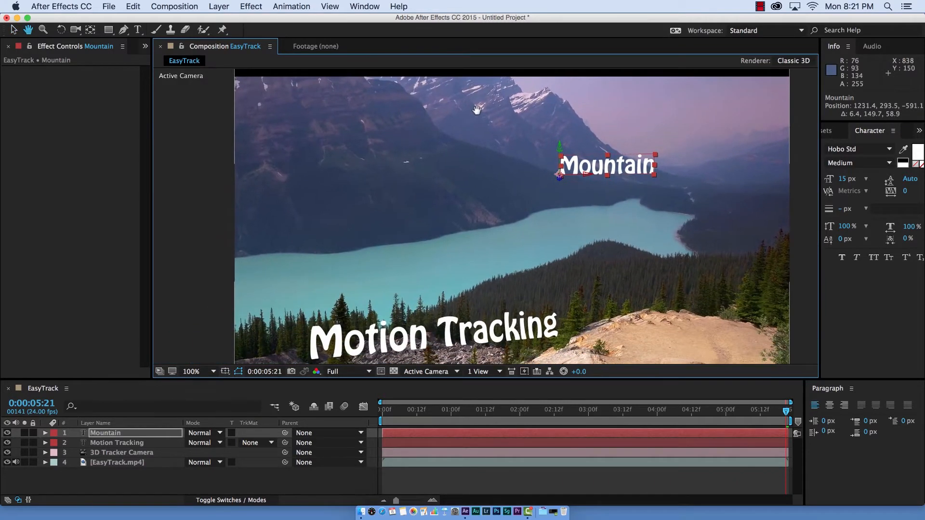
pyautogui.press('space')
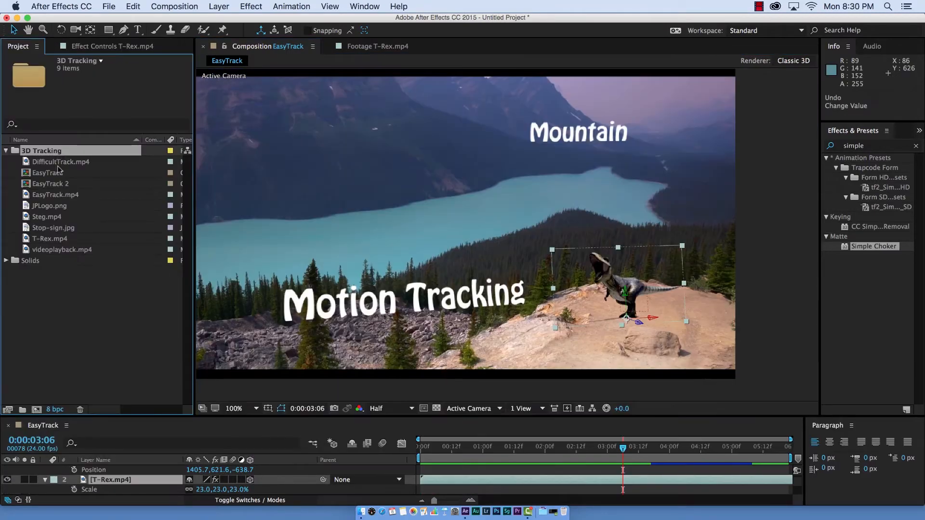
# - Create a new composition from the DifficultTrack.mp4 footage
pyautogui.click(58, 163)
pyautogui.click(56, 183)
pyautogui.moveTo(54, 164); pyautogui.dragTo(51, 410)
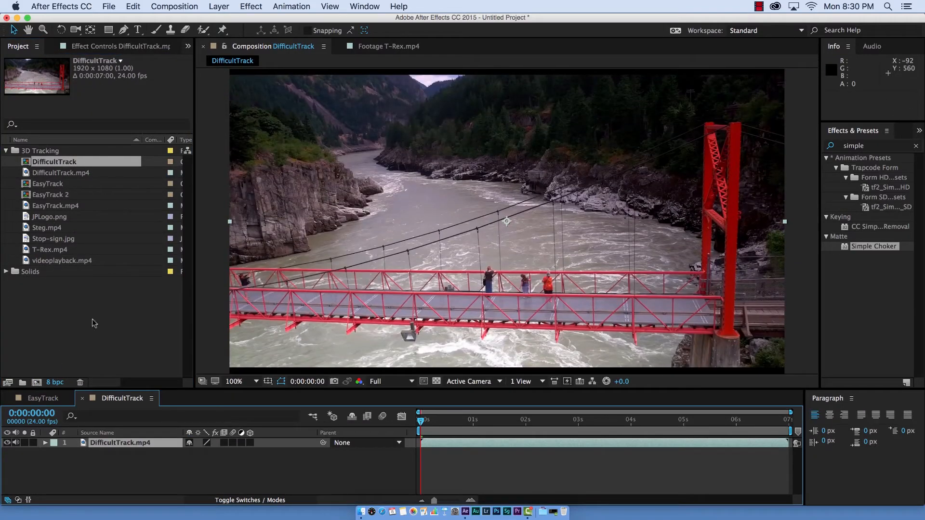
# - Run Track Camera on the DifficultTrack.mp4 layer with Detailed Analysis enabled
pyautogui.rightClick(109, 444)
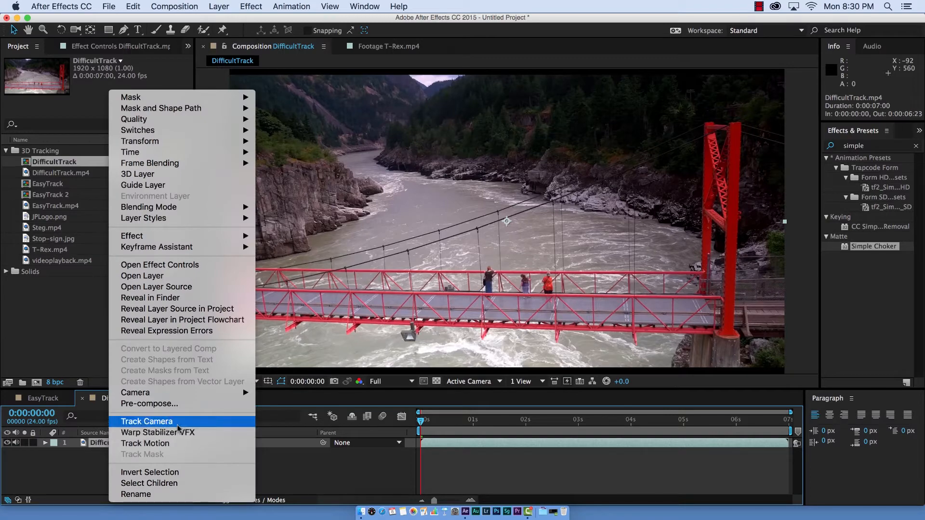
pyautogui.click(178, 427)
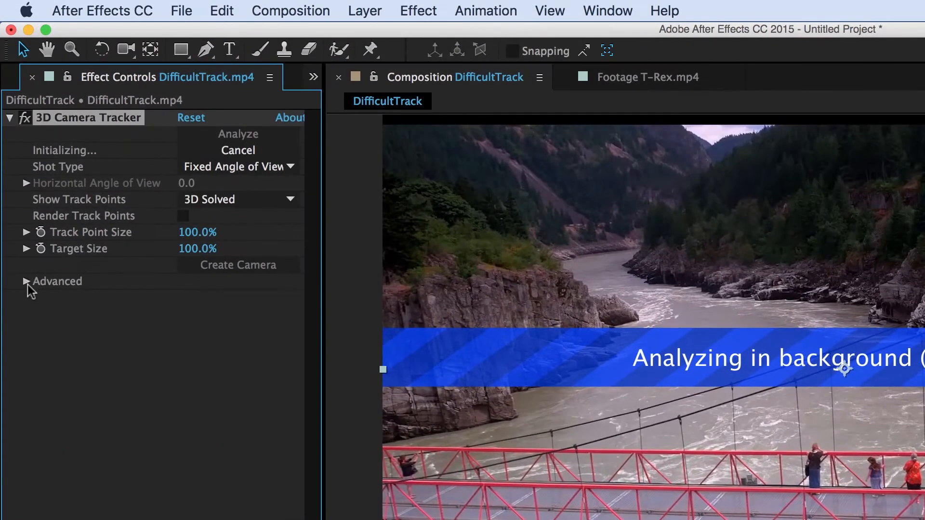
pyautogui.click(27, 283)
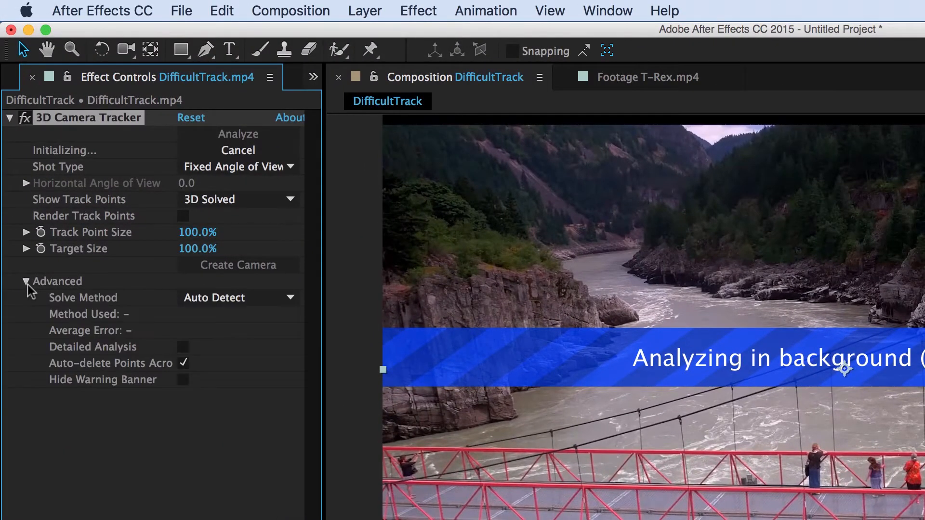
pyautogui.click(183, 347)
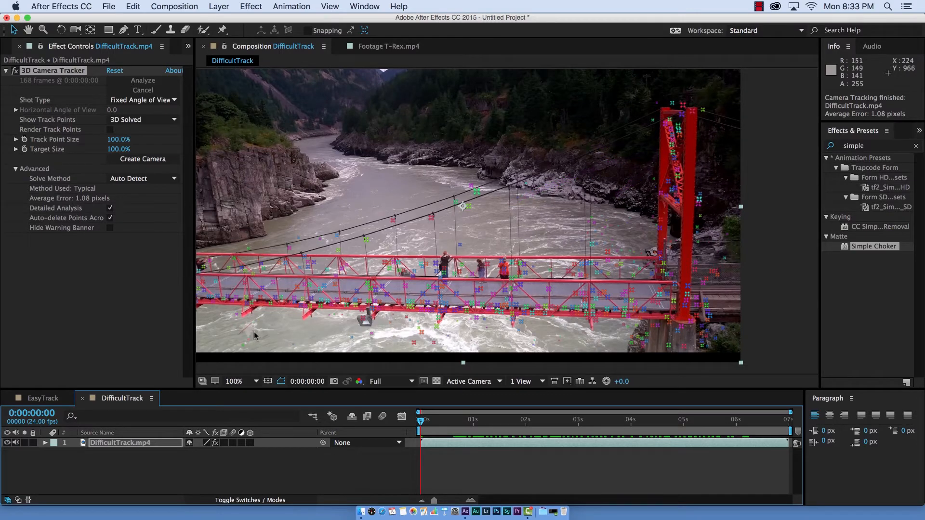
# - Lasso the stray track points on the river water below the bridge and delete them
pyautogui.scroll(1, 251, 330)
pyautogui.press('space')
pyautogui.moveTo(252, 330); pyautogui.dragTo(419, 141)
pyautogui.moveTo(261, 265); pyautogui.dragTo(382, 241)
pyautogui.moveTo(220, 238); pyautogui.dragTo(377, 253)
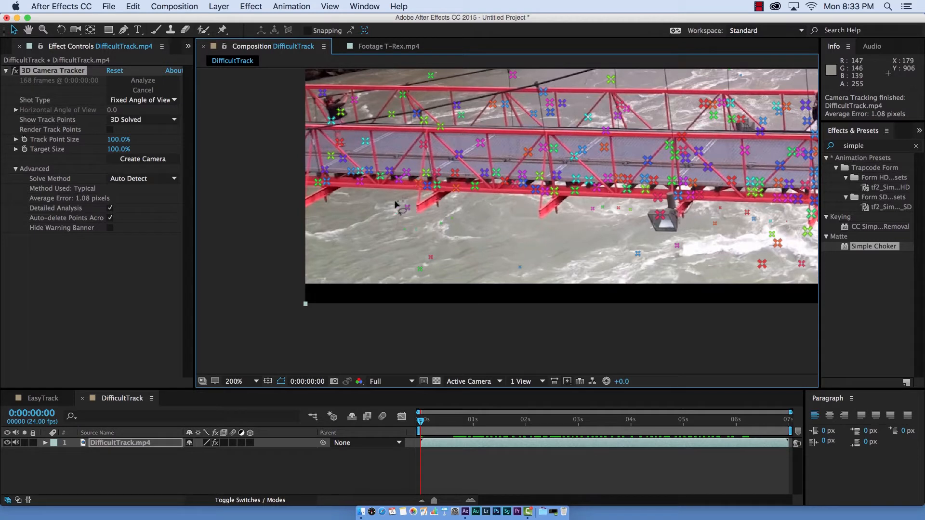
pyautogui.moveTo(395, 205)
pyautogui.mouseDown()
pyautogui.moveTo(368, 220)
pyautogui.moveTo(363, 266)
pyautogui.moveTo(377, 284)
pyautogui.moveTo(433, 301)
pyautogui.moveTo(635, 313)
pyautogui.moveTo(753, 306)
pyautogui.moveTo(748, 280)
pyautogui.moveTo(725, 259)
pyautogui.moveTo(638, 232)
pyautogui.moveTo(636, 209)
pyautogui.moveTo(622, 199)
pyautogui.moveTo(570, 200)
pyautogui.moveTo(524, 219)
pyautogui.moveTo(462, 203)
pyautogui.mouseUp()
pyautogui.press('Delete')
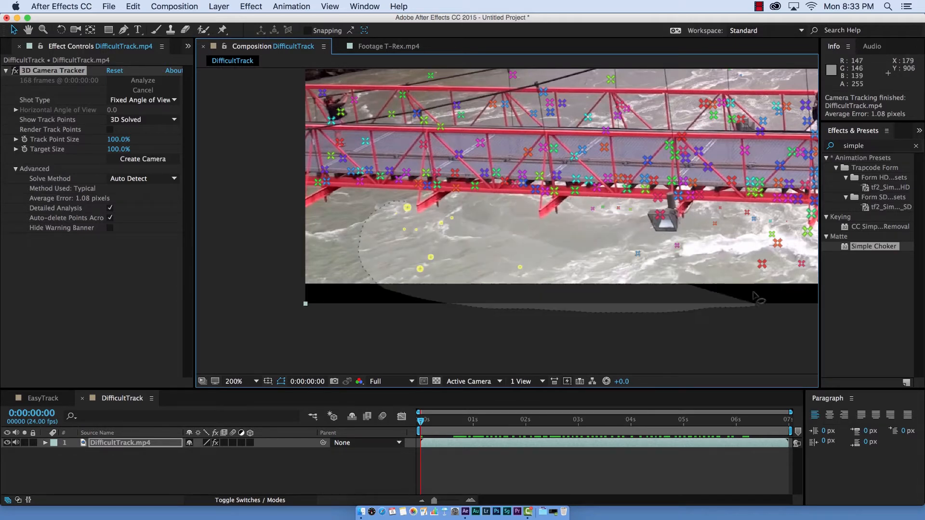
# - Remove the remaining stray track points from the water beneath the bridge deck and from the river behind its railing
pyautogui.moveTo(756, 298)
pyautogui.mouseDown()
pyautogui.moveTo(702, 244)
pyautogui.moveTo(651, 235)
pyautogui.moveTo(632, 214)
pyautogui.moveTo(591, 202)
pyautogui.moveTo(542, 223)
pyautogui.moveTo(487, 206)
pyautogui.moveTo(433, 212)
pyautogui.mouseUp()
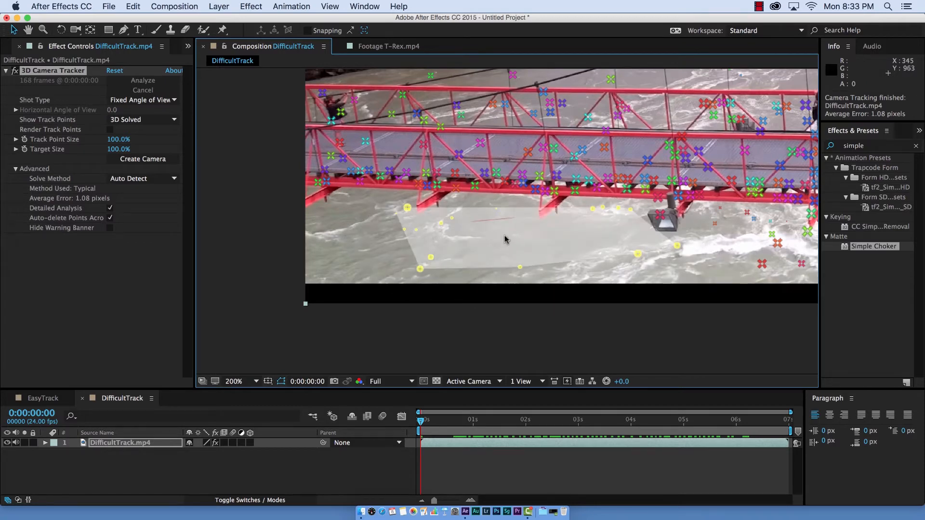
pyautogui.press('Delete')
pyautogui.moveTo(575, 269); pyautogui.dragTo(371, 269)
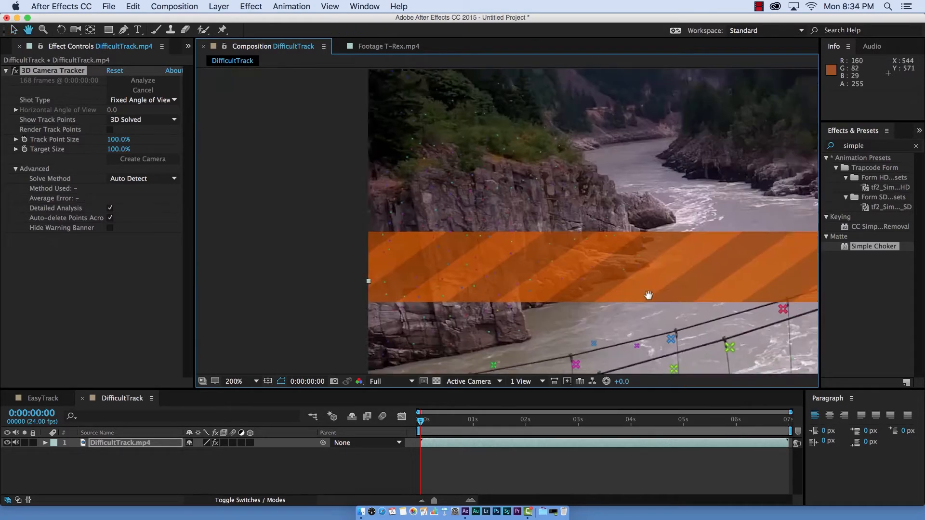
pyautogui.moveTo(646, 296); pyautogui.dragTo(412, 255)
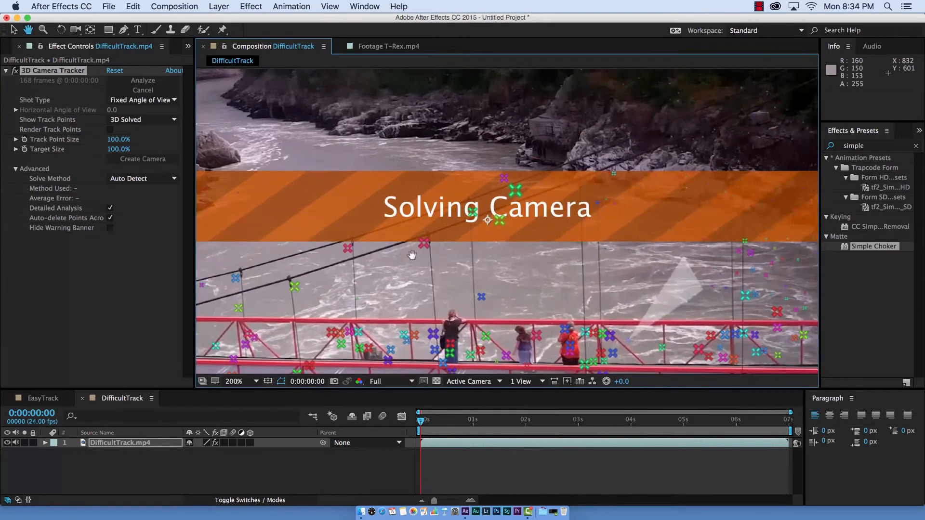
pyautogui.press('v')
pyautogui.moveTo(682, 258)
pyautogui.mouseDown()
pyautogui.moveTo(723, 294)
pyautogui.moveTo(679, 252)
pyautogui.mouseUp()
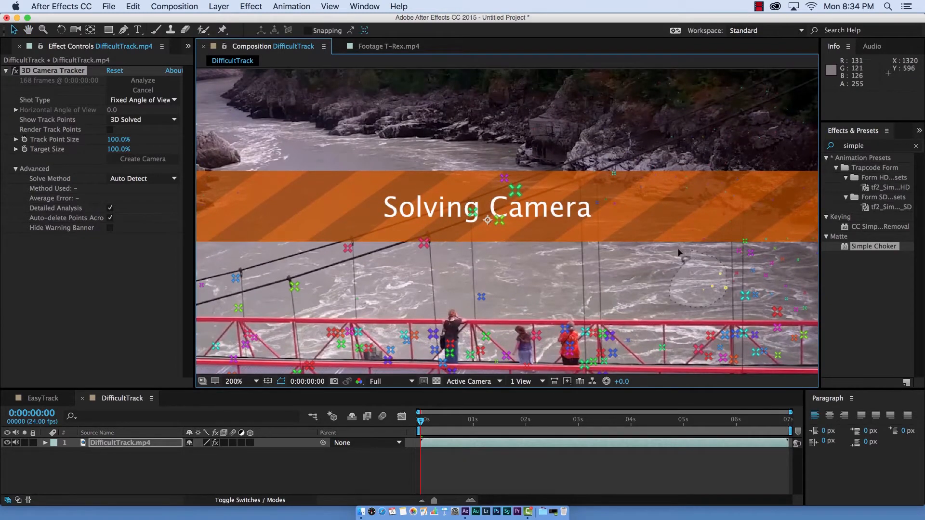
pyautogui.press('Delete')
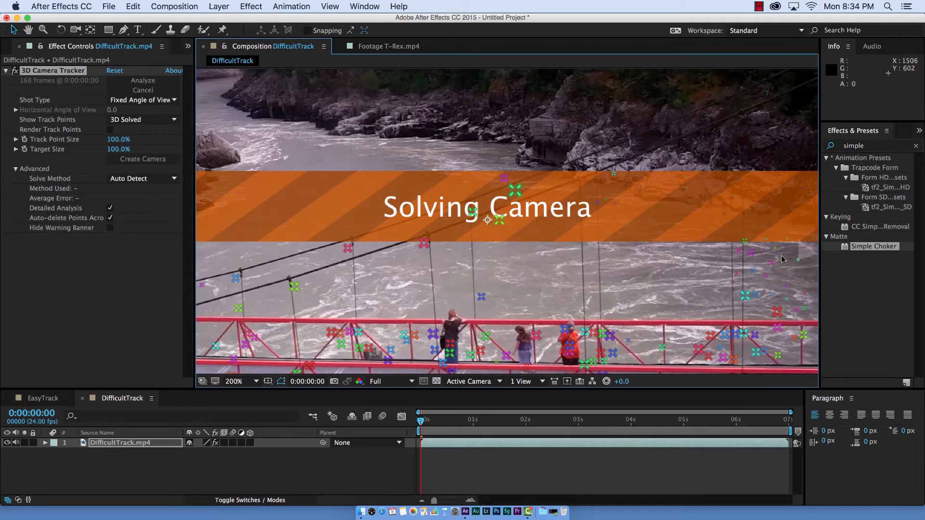
pyautogui.moveTo(753, 276)
pyautogui.mouseDown()
pyautogui.moveTo(749, 296)
pyautogui.moveTo(766, 312)
pyautogui.moveTo(799, 315)
pyautogui.moveTo(828, 290)
pyautogui.mouseUp()
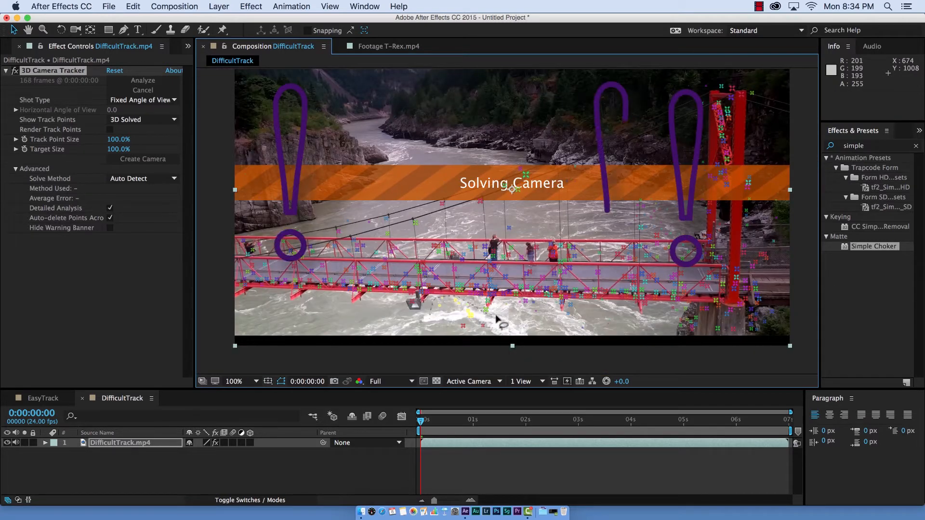
# - Delete the last stray track points from the white water below the middle of the bridge
pyautogui.moveTo(514, 307)
pyautogui.mouseDown()
pyautogui.moveTo(535, 299)
pyautogui.moveTo(550, 310)
pyautogui.moveTo(527, 338)
pyautogui.moveTo(432, 317)
pyautogui.mouseUp()
pyautogui.press('Delete')
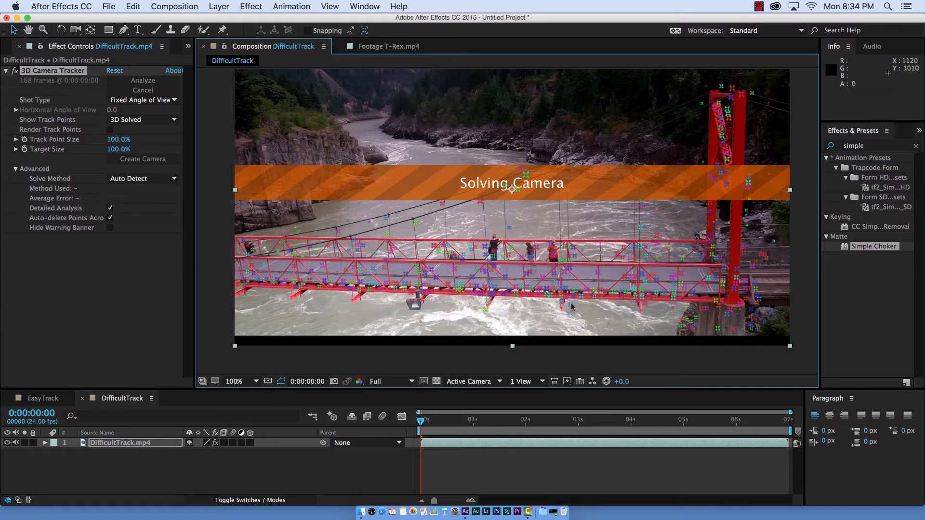
pyautogui.moveTo(572, 308)
pyautogui.mouseDown()
pyautogui.moveTo(565, 335)
pyautogui.moveTo(627, 356)
pyautogui.moveTo(688, 311)
pyautogui.moveTo(496, 304)
pyautogui.moveTo(556, 337)
pyautogui.moveTo(511, 333)
pyautogui.moveTo(484, 316)
pyautogui.mouseUp()
pyautogui.press('Delete')
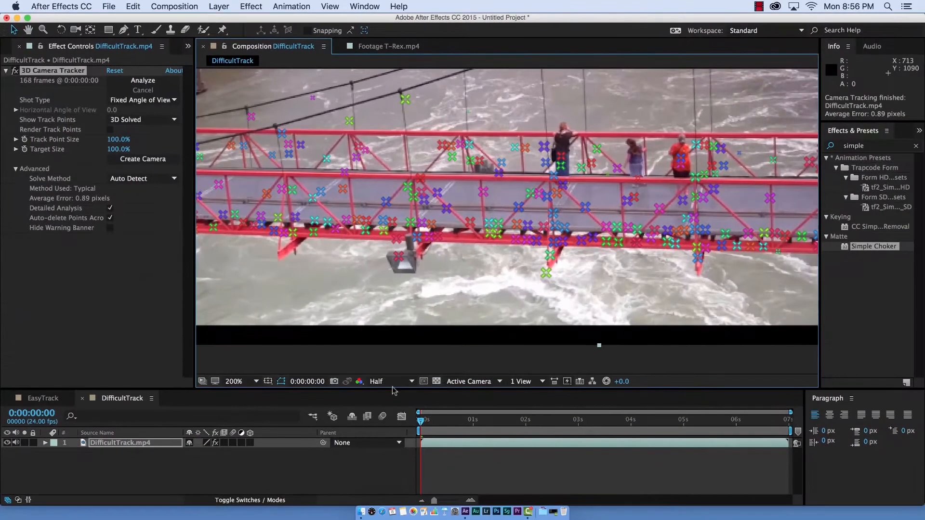
# - Set the preview resolution to Full and create a null and camera from three track points on the bridge deck
pyautogui.click(392, 381)
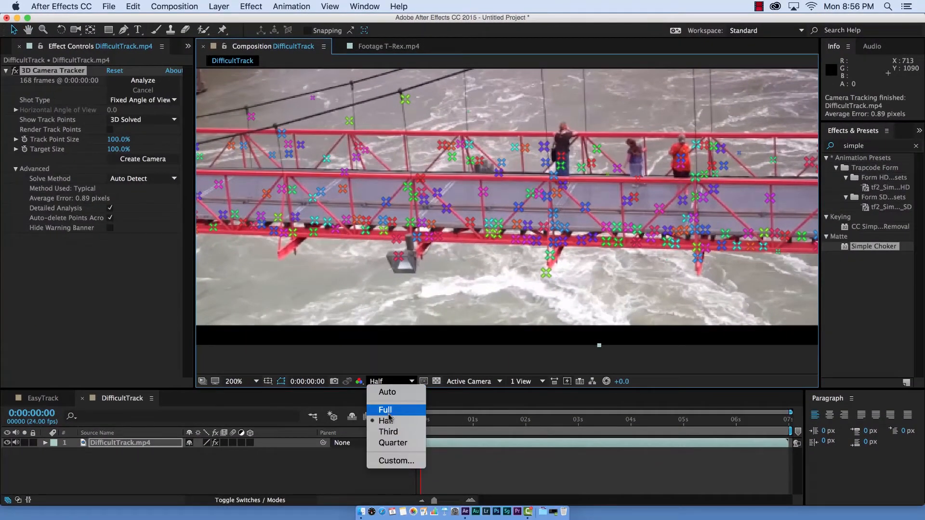
pyautogui.click(386, 410)
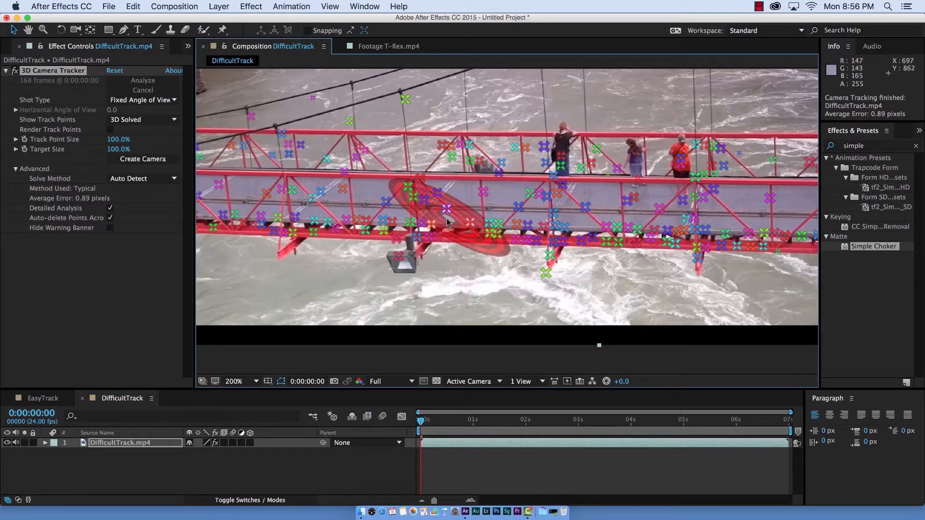
pyautogui.click(484, 192)
pyautogui.keyDown('shift'); pyautogui.click(499, 224); pyautogui.keyUp('shift')
pyautogui.keyDown('shift'); pyautogui.click(518, 208); pyautogui.keyUp('shift')
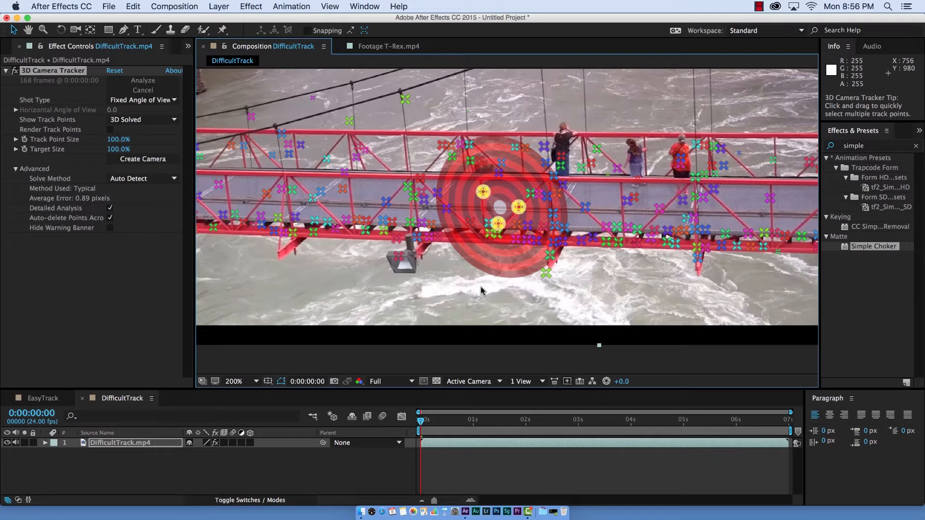
pyautogui.rightClick(500, 208)
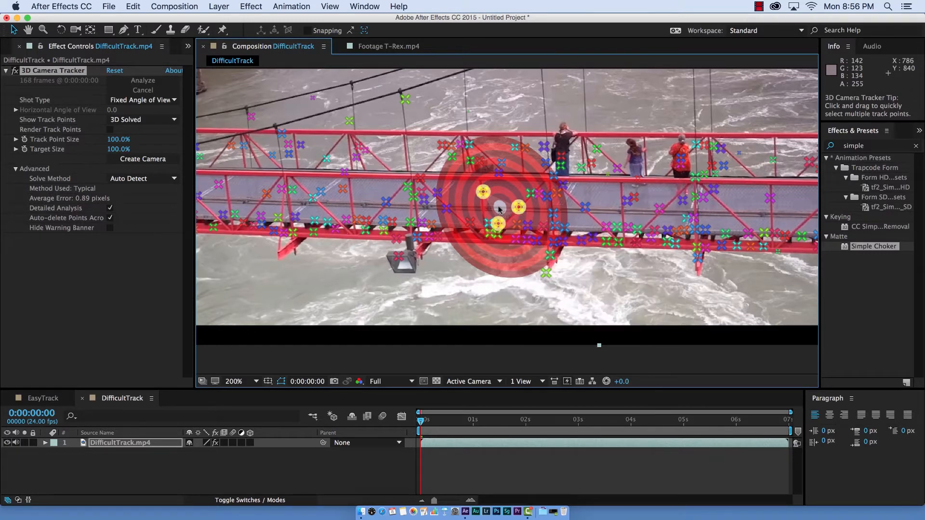
pyautogui.rightClick(499, 208)
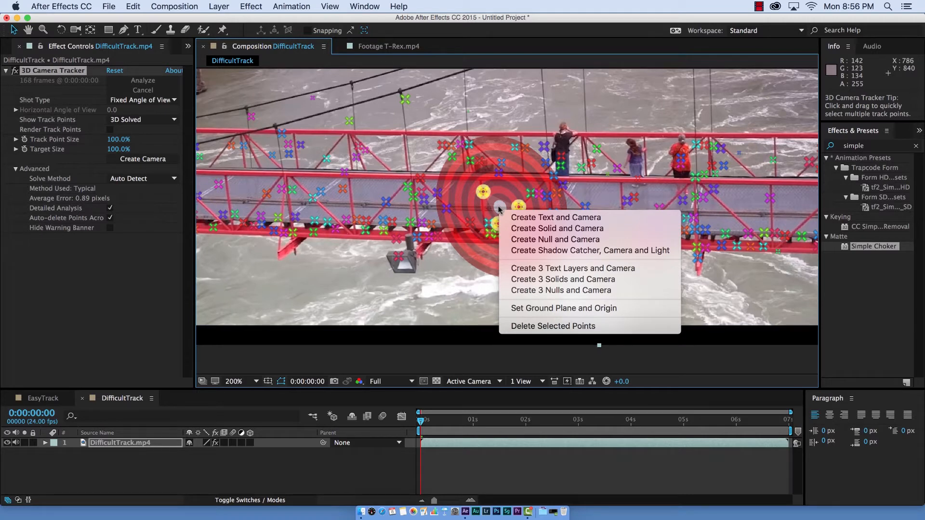
pyautogui.click(551, 239)
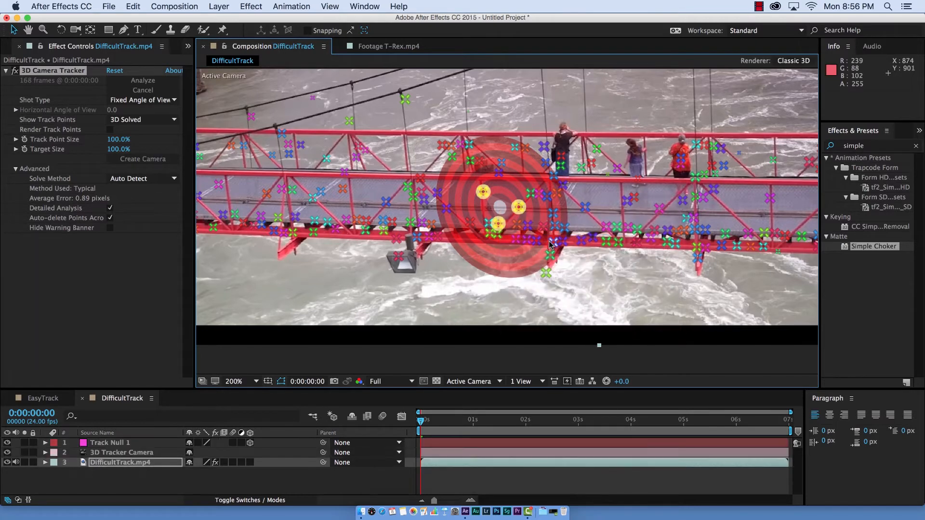
# - Scale down the Track Null 1 layer
pyautogui.click(141, 453)
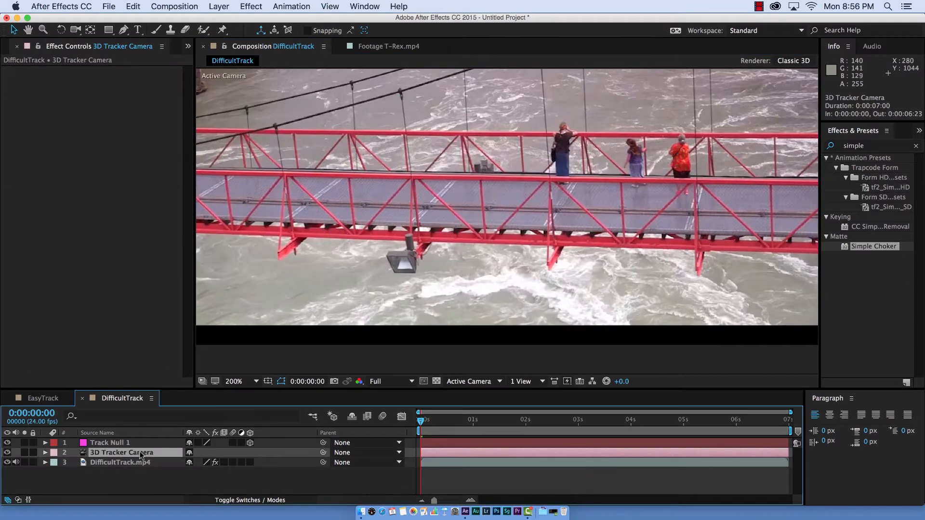
pyautogui.click(120, 443)
pyautogui.press('s')
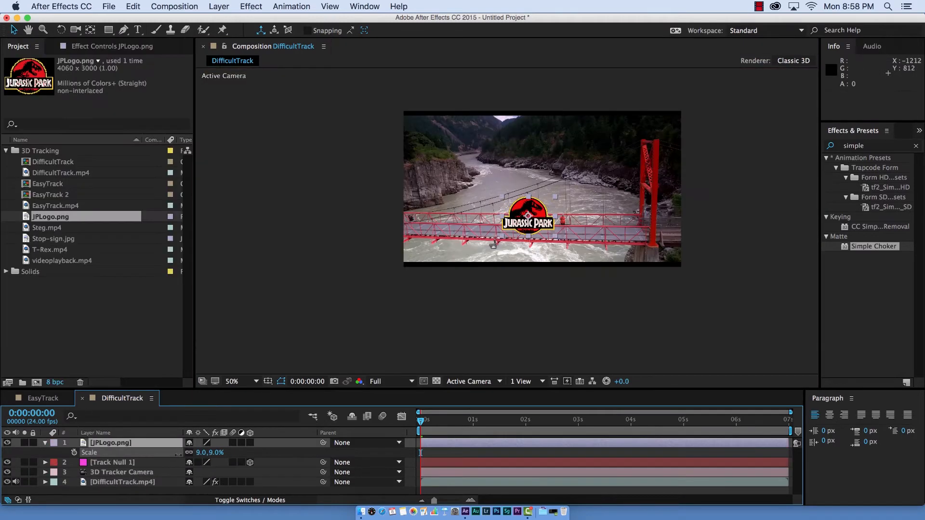
pyautogui.moveTo(210, 453); pyautogui.dragTo(176, 455)
# - Move the Jurassic Park logo down onto the bridge deck at about 815, 839 and scale it to 2.3%
pyautogui.scroll(1, 366, 331)
pyautogui.press('space')
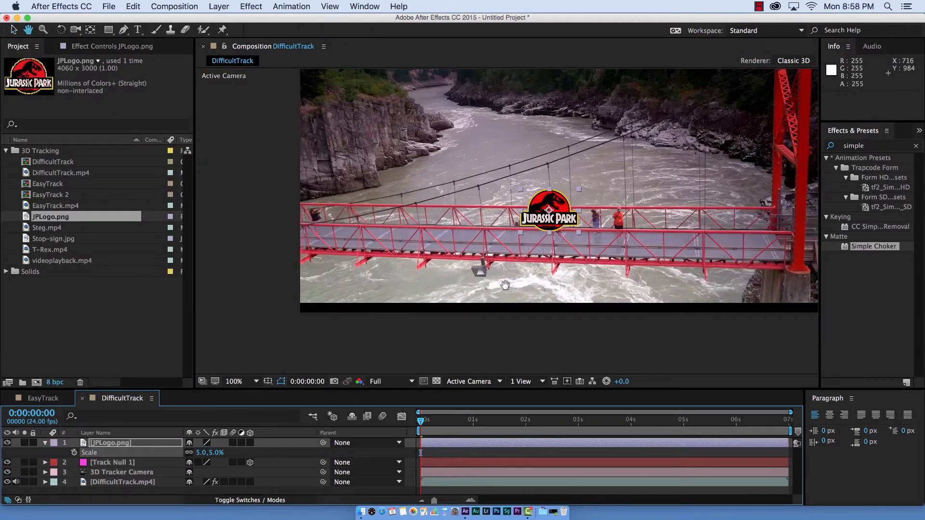
pyautogui.moveTo(502, 290); pyautogui.dragTo(459, 305)
pyautogui.moveTo(514, 227); pyautogui.dragTo(496, 257)
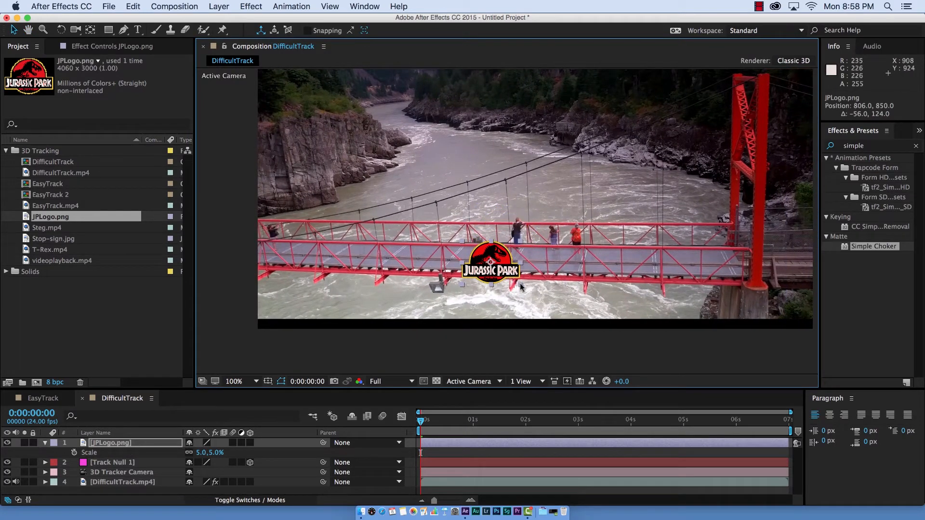
pyautogui.moveTo(521, 286); pyautogui.dragTo(520, 242)
pyautogui.press('.')
pyautogui.press('space')
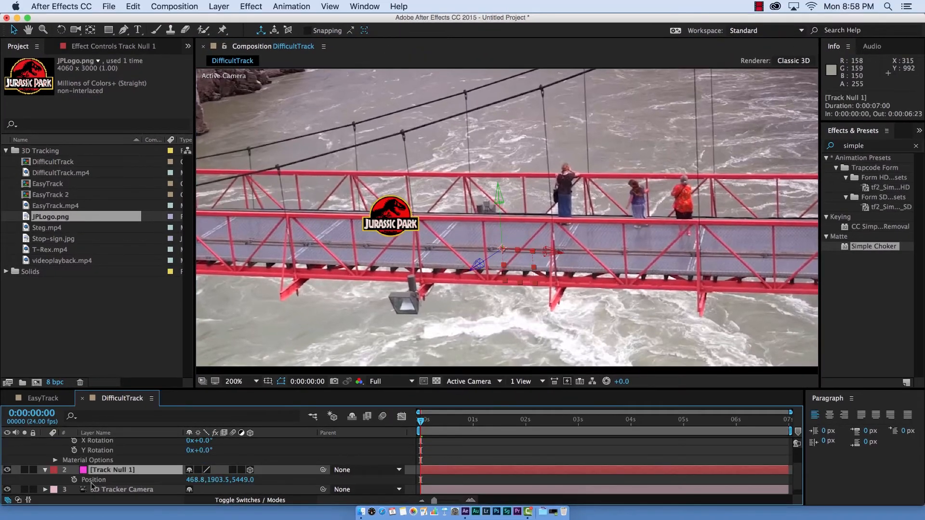
pyautogui.click(92, 484)
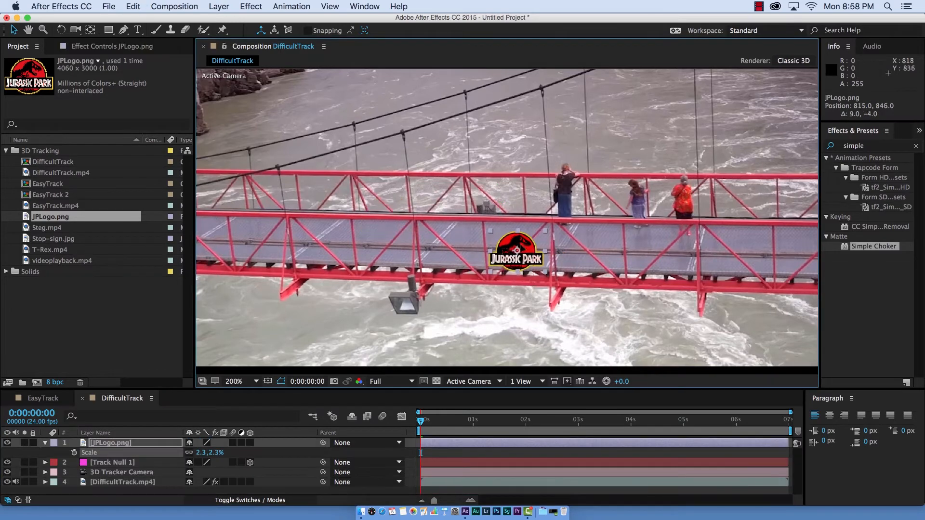
pyautogui.moveTo(516, 252); pyautogui.dragTo(521, 247)
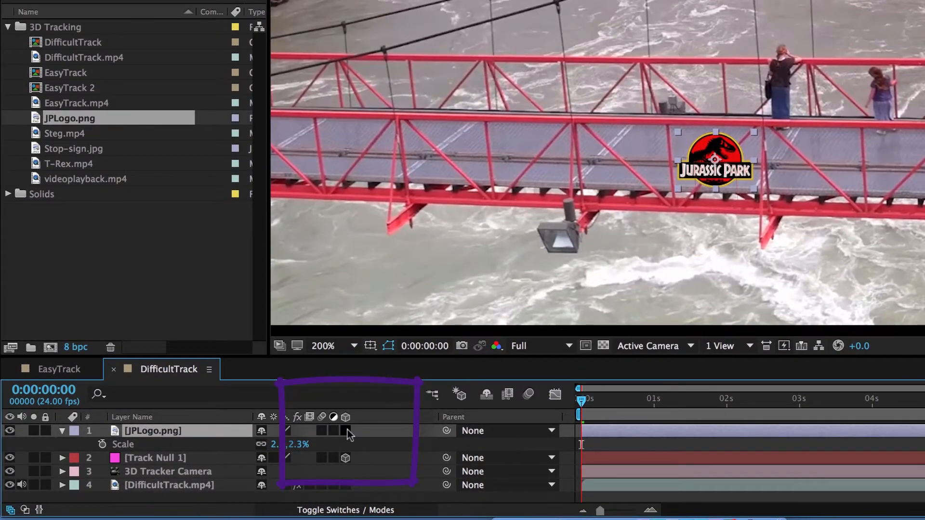
# - Make the JPLogo.png layer 3D and copy the Position property of Track Null 1
pyautogui.click(347, 431)
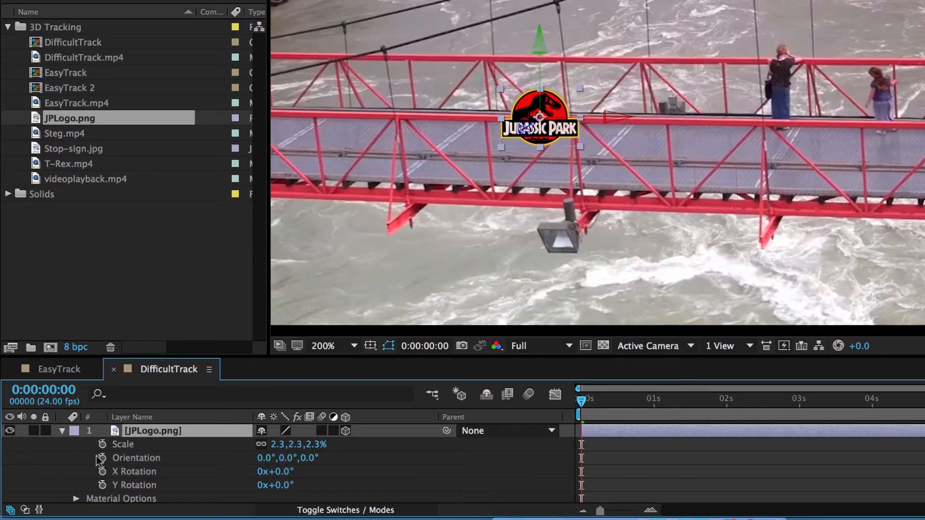
pyautogui.scroll(-2, 115, 473)
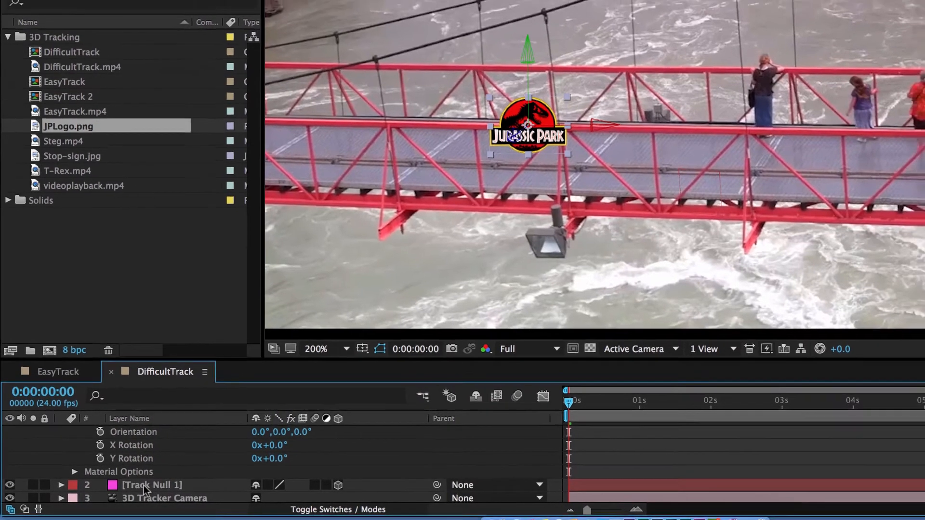
pyautogui.click(146, 486)
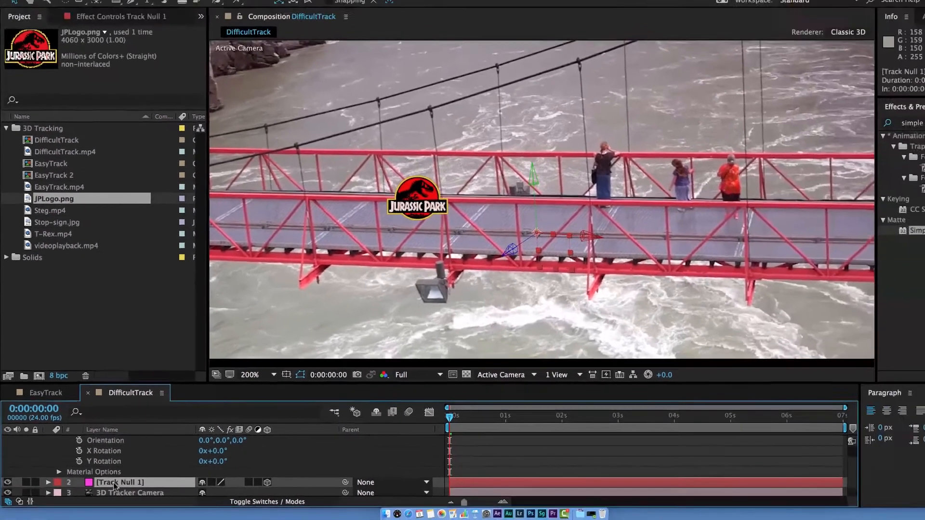
pyautogui.press('p')
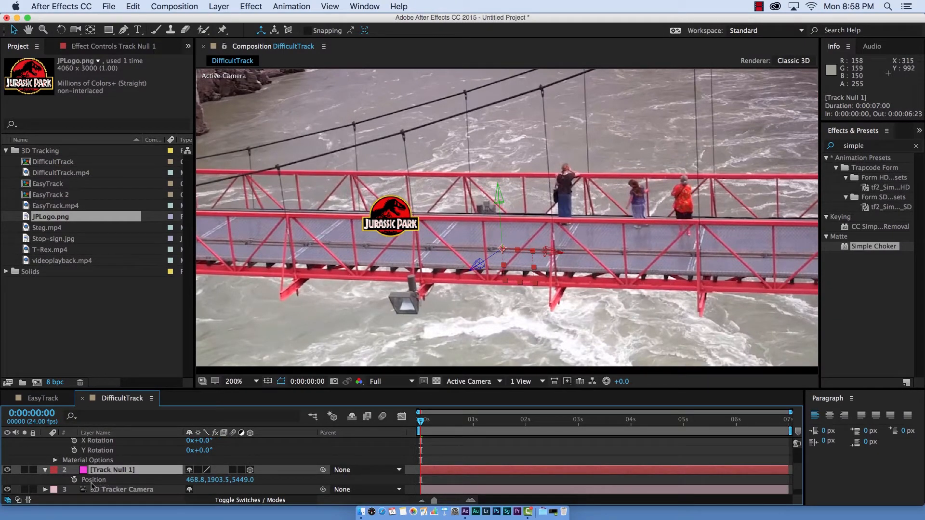
pyautogui.click(93, 482)
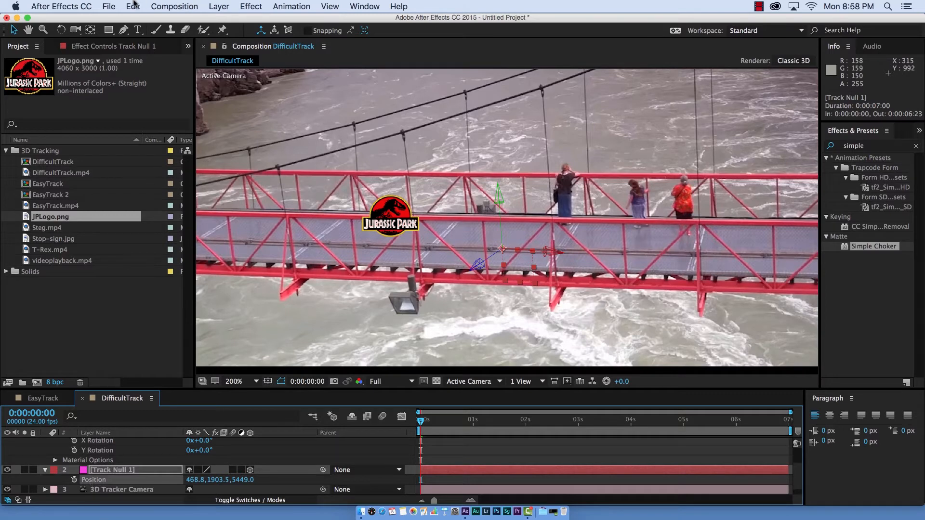
pyautogui.click(134, 6)
pyautogui.click(151, 70)
# - Paste the copied null position onto the Position property of the JPLogo.png layer
pyautogui.scroll(3, 113, 462)
pyautogui.click(112, 444)
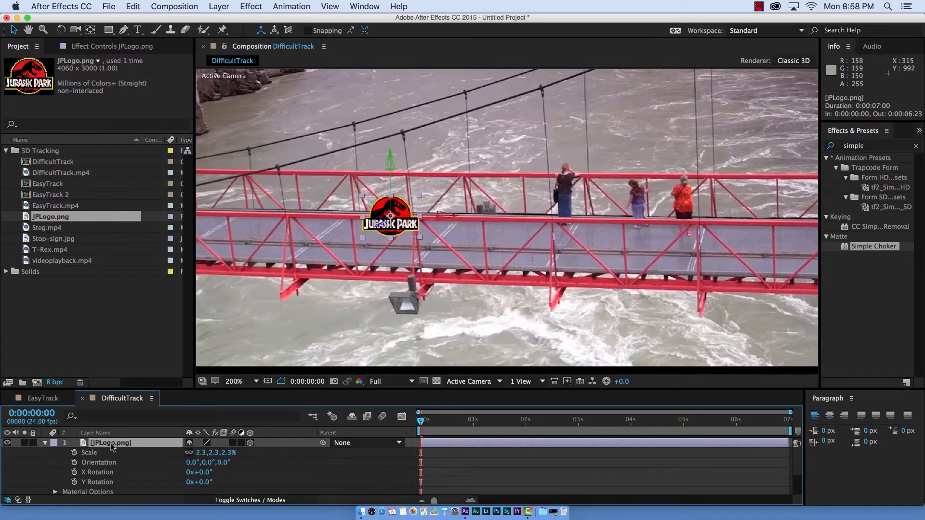
pyautogui.press('p')
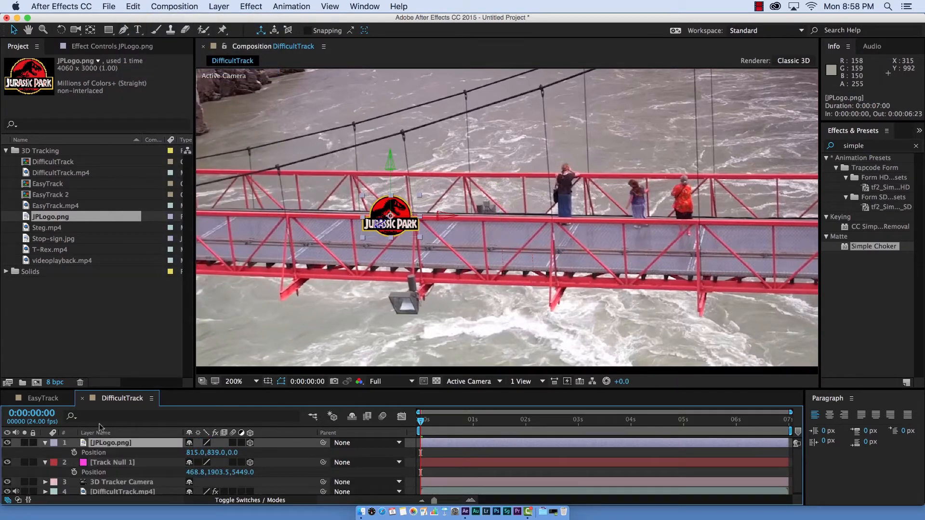
pyautogui.click(101, 454)
pyautogui.click(134, 6)
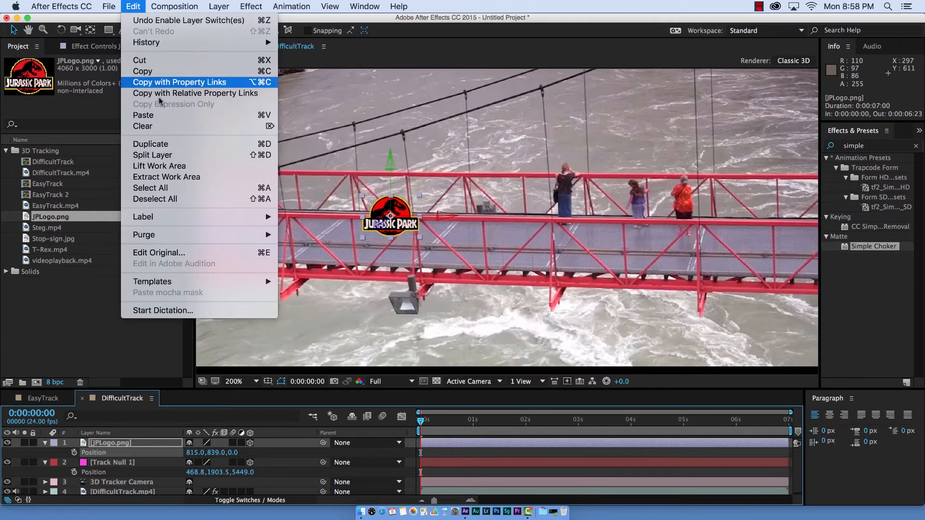
pyautogui.click(143, 115)
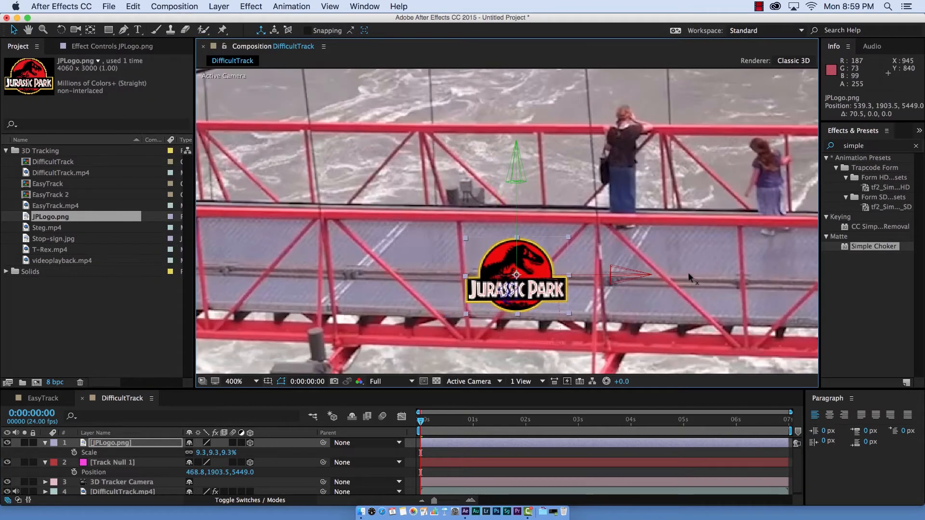
# - Slide the logo along its X axis to about 593.3, 1903.5, 5449.0 and scrub the timeline to check the track
pyautogui.moveTo(689, 272); pyautogui.dragTo(742, 277)
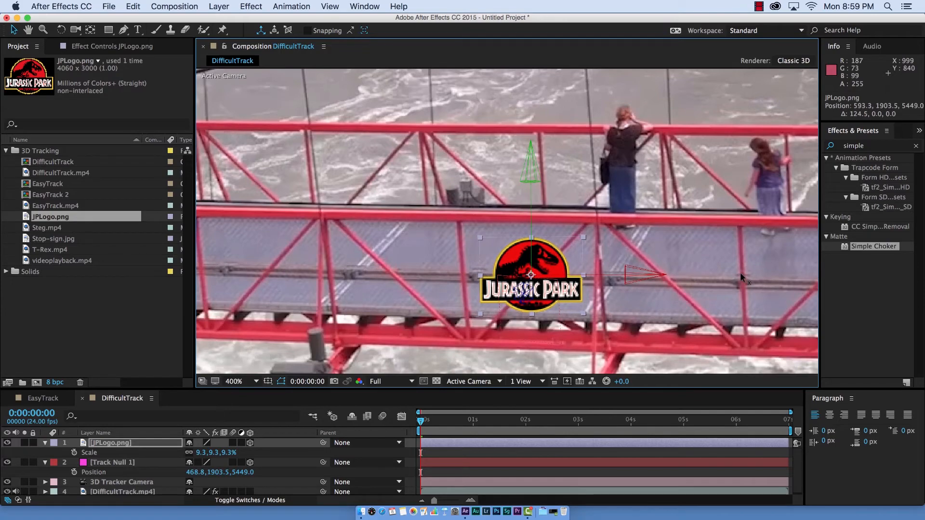
pyautogui.click(430, 420)
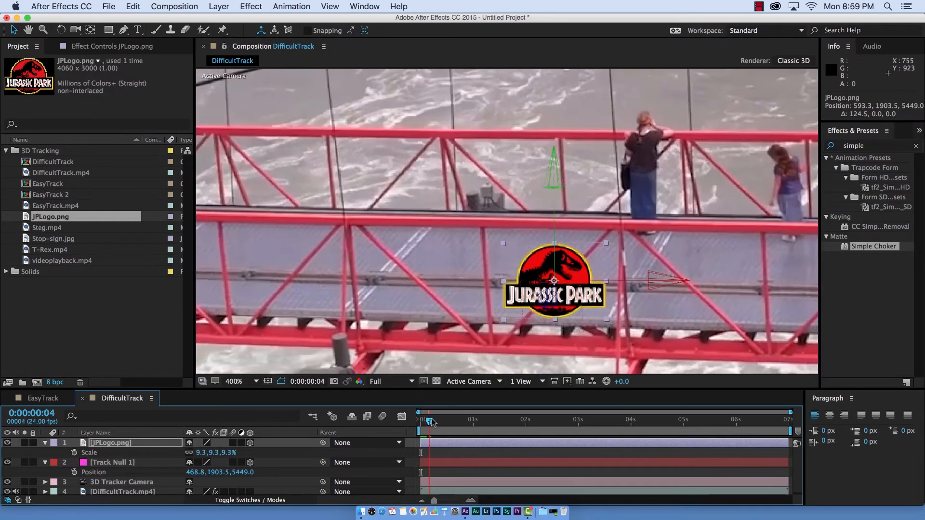
pyautogui.moveTo(431, 422); pyautogui.dragTo(472, 422)
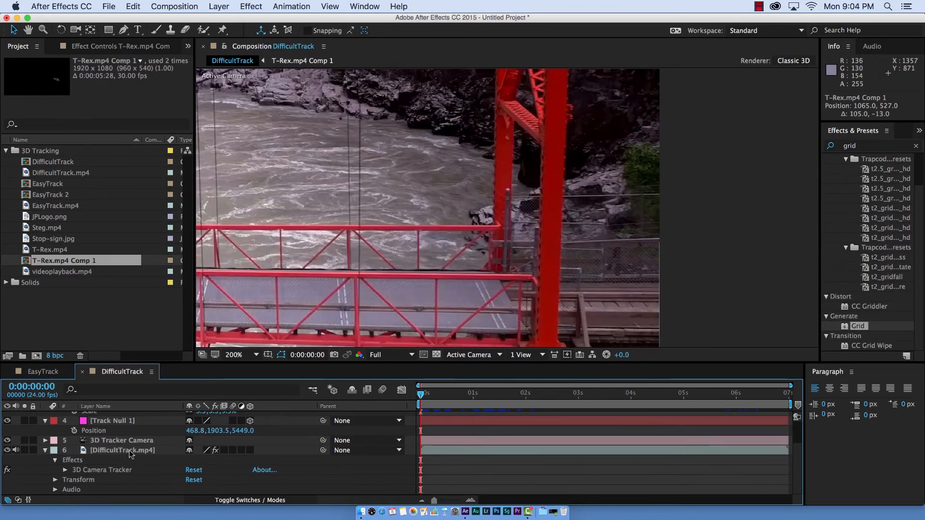
# - Select the 3D Camera Tracker effect on DifficultTrack.mp4 and create a null from the rock's track points beside the bridge tower at 0:00:01:07
pyautogui.click(130, 451)
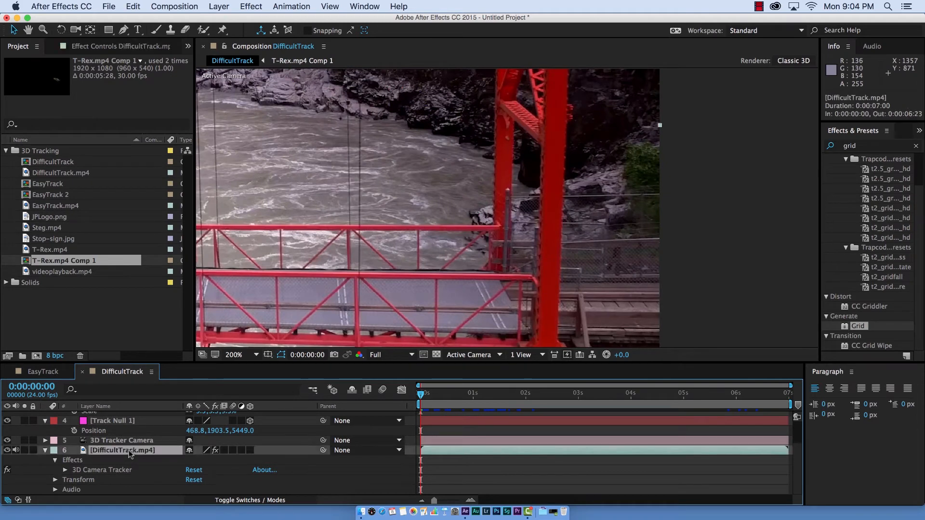
pyautogui.click(90, 48)
pyautogui.click(53, 70)
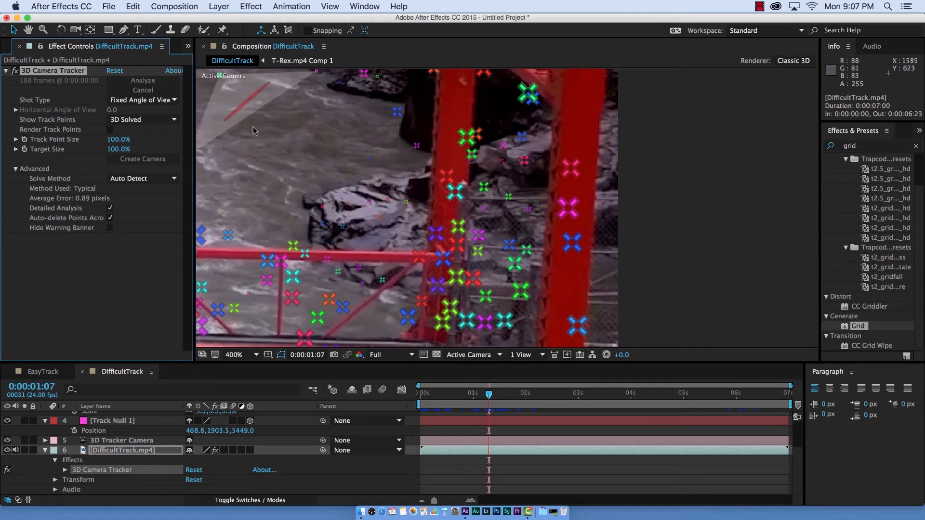
pyautogui.rightClick(380, 210)
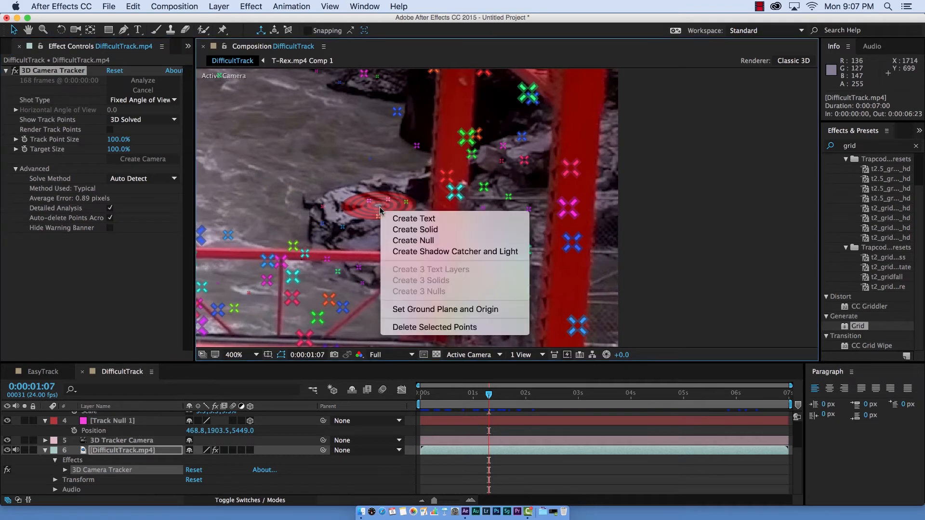
pyautogui.click(414, 240)
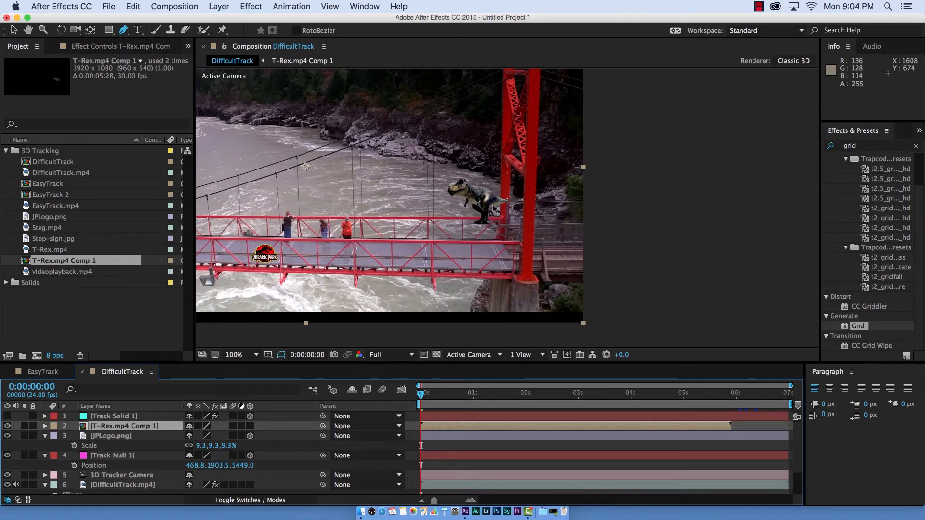
# - Shift the T-Rex closer to the bridge tower and copy the Position property of the rock's Track Null 1
pyautogui.scroll(2, 494, 208)
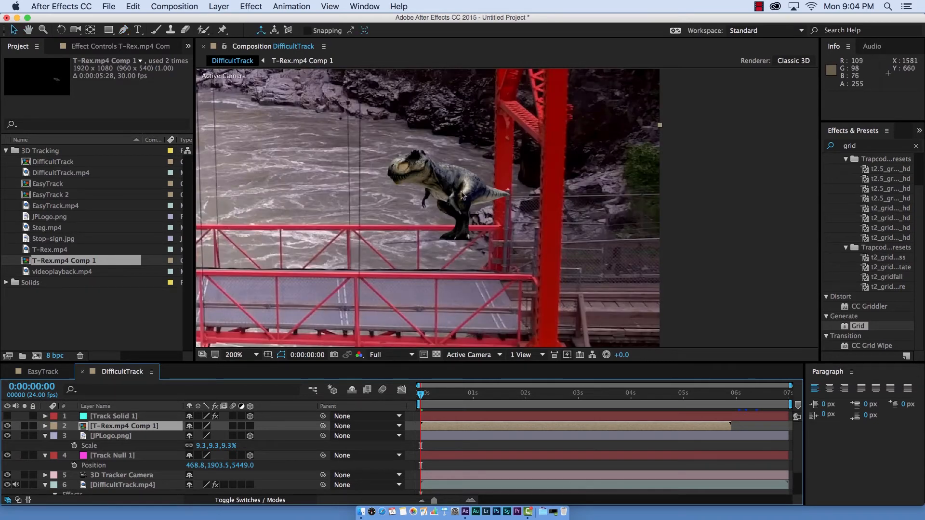
pyautogui.moveTo(461, 195); pyautogui.dragTo(530, 192)
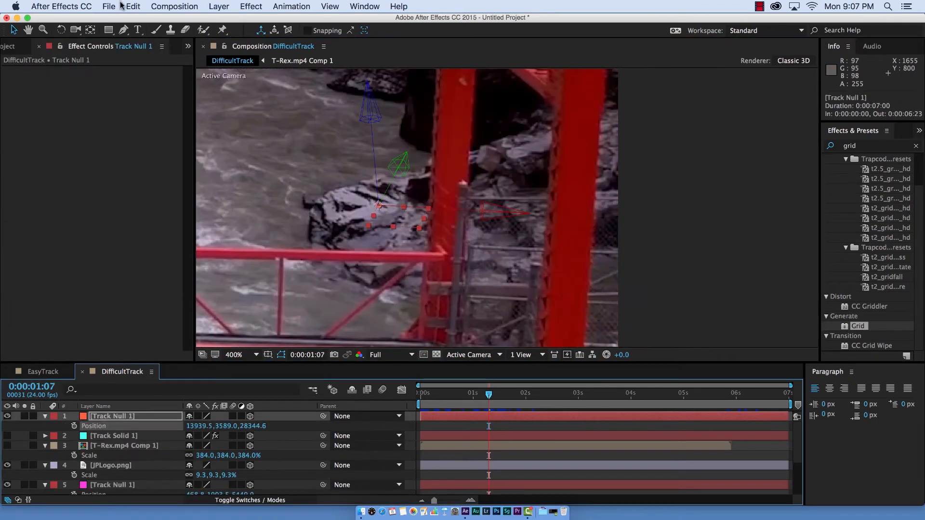
pyautogui.click(128, 6)
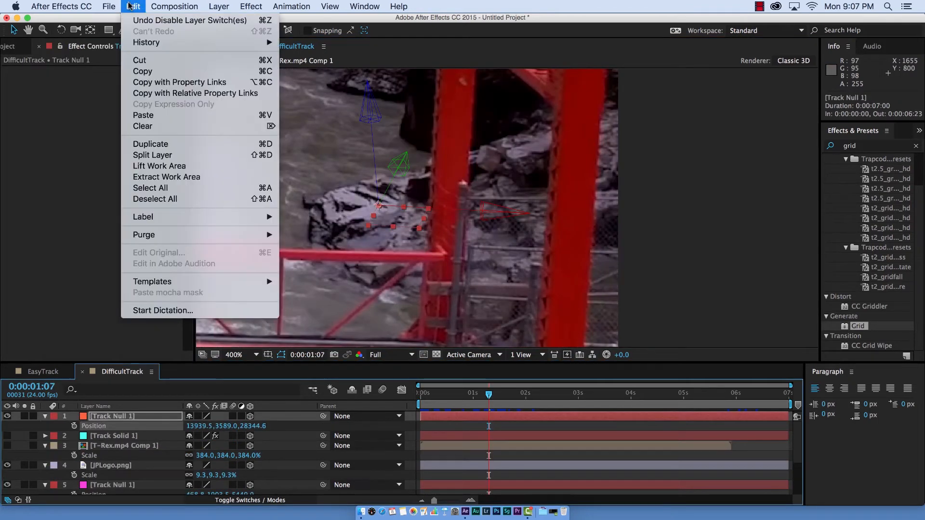
pyautogui.click(146, 75)
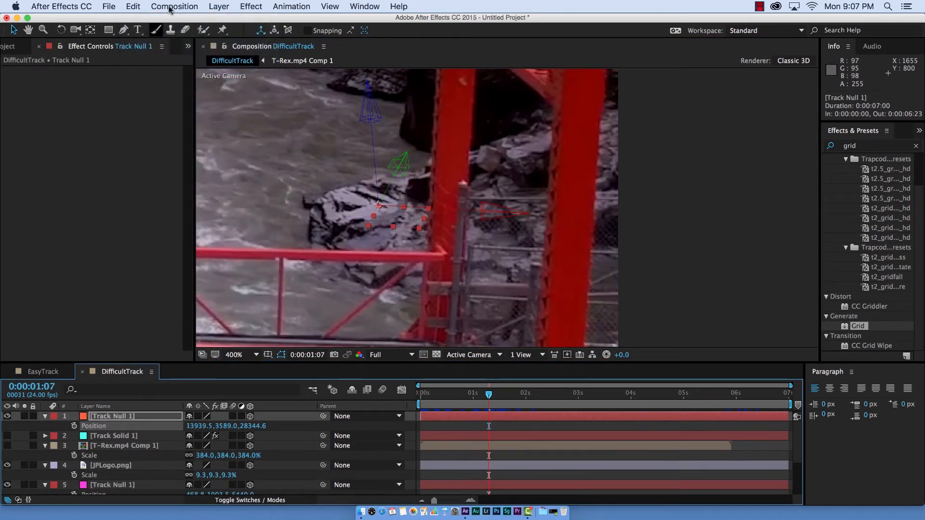
# - Paste the copied null position onto the Position property of T-Rex.mp4 Comp 1 and make that layer visible
pyautogui.click(107, 449)
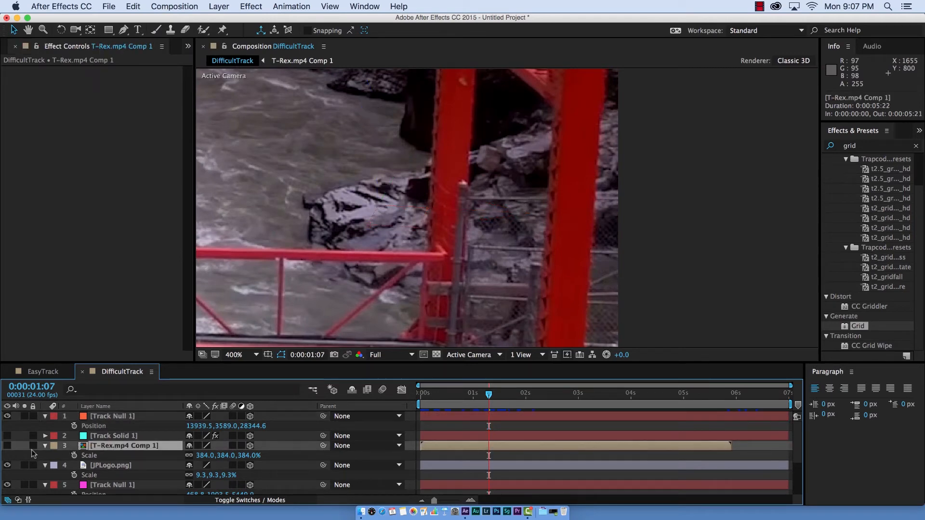
pyautogui.click(101, 458)
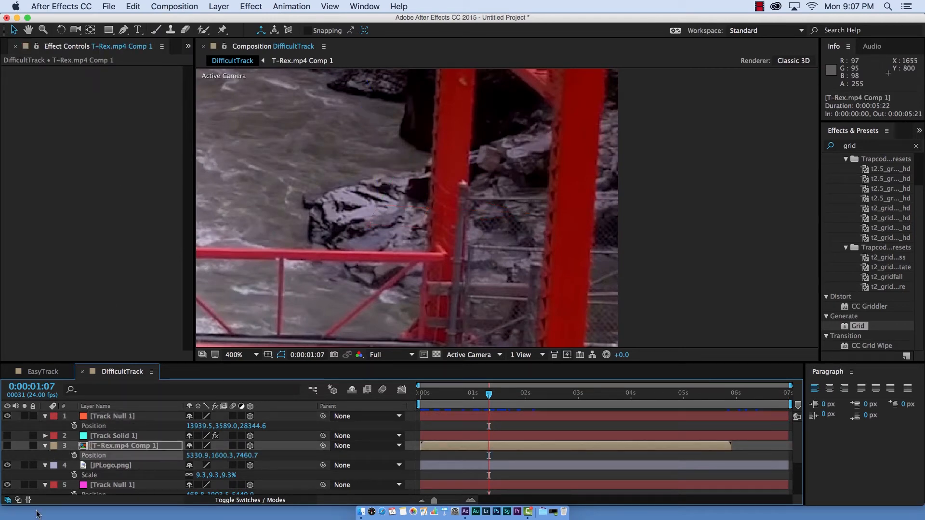
pyautogui.click(133, 6)
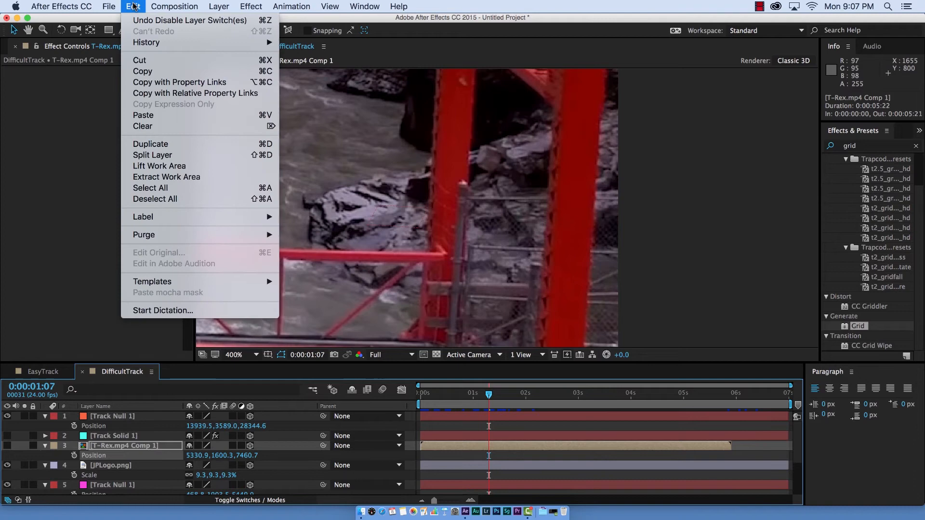
pyautogui.click(143, 115)
pyautogui.click(8, 446)
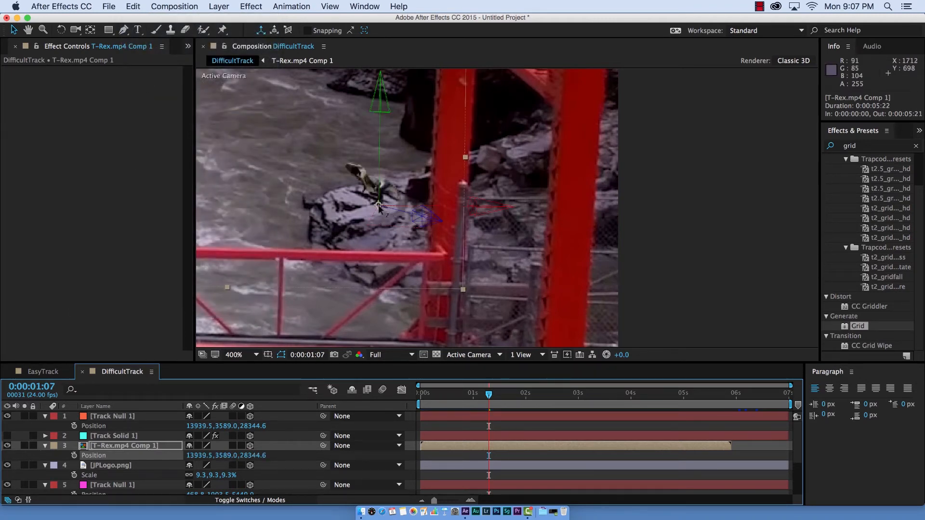
# - Preview the T-Rex on the rock and set the scale of T-Rex.mp4 Comp 1 to 826%
pyautogui.press('space')
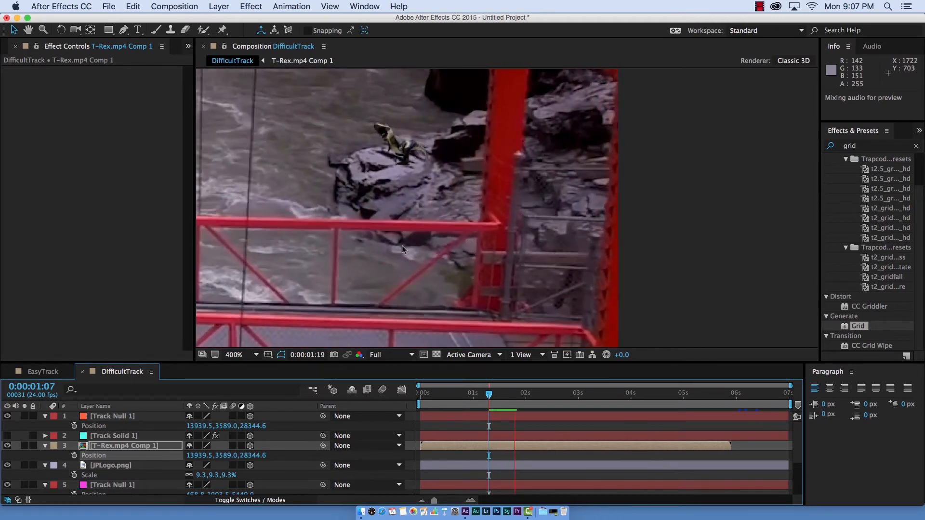
pyautogui.press('s')
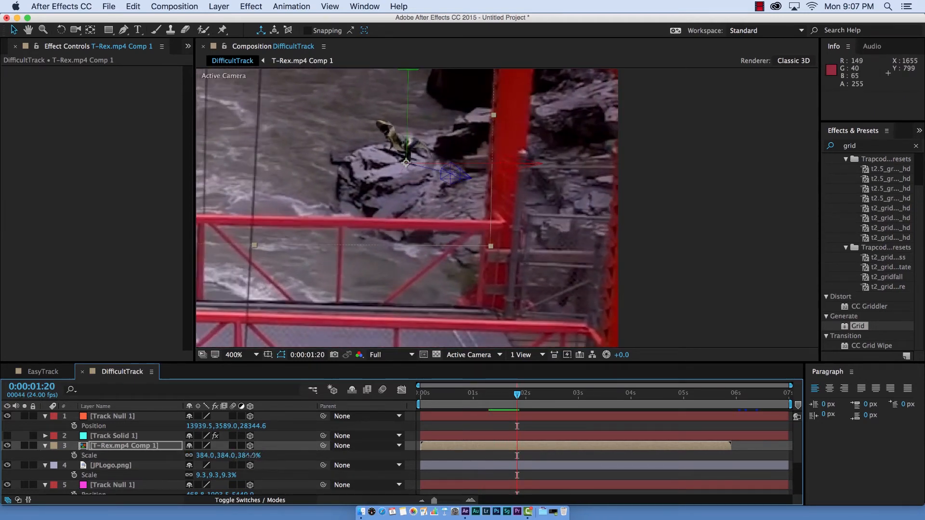
pyautogui.moveTo(251, 455); pyautogui.dragTo(482, 455)
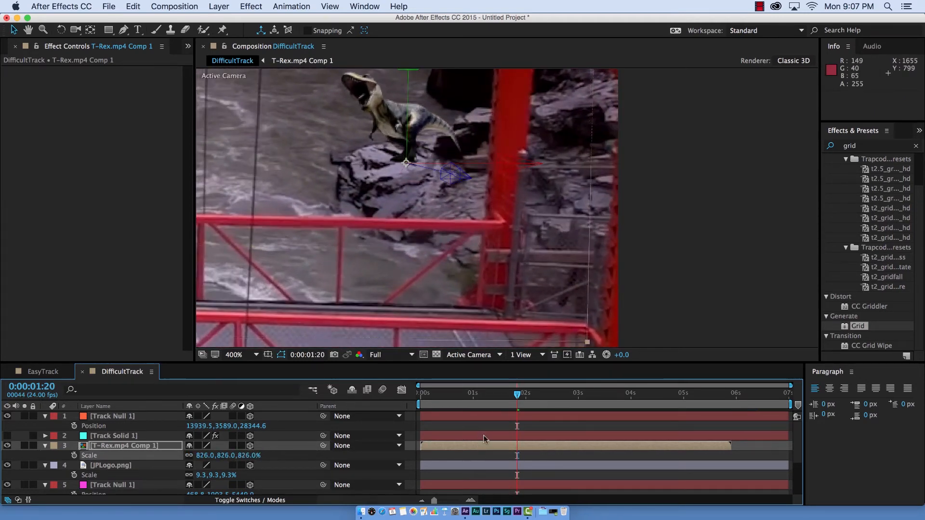
pyautogui.press('space')
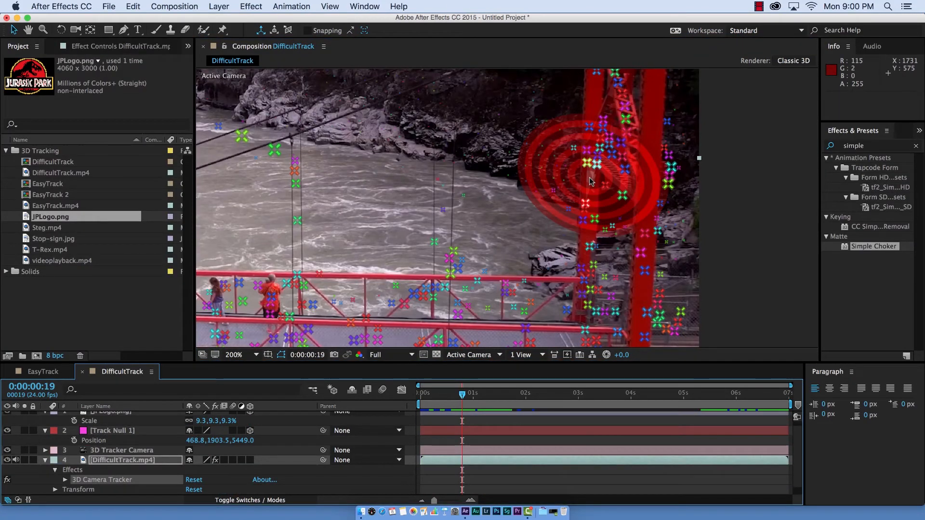
# - Create a solid from the bridge tower's track points and apply the Grid effect to it
pyautogui.rightClick(592, 181)
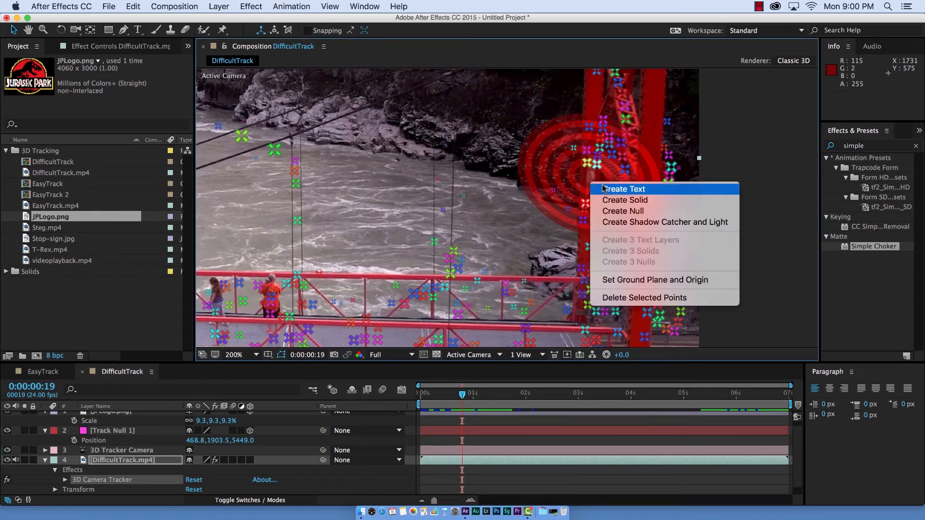
pyautogui.click(610, 200)
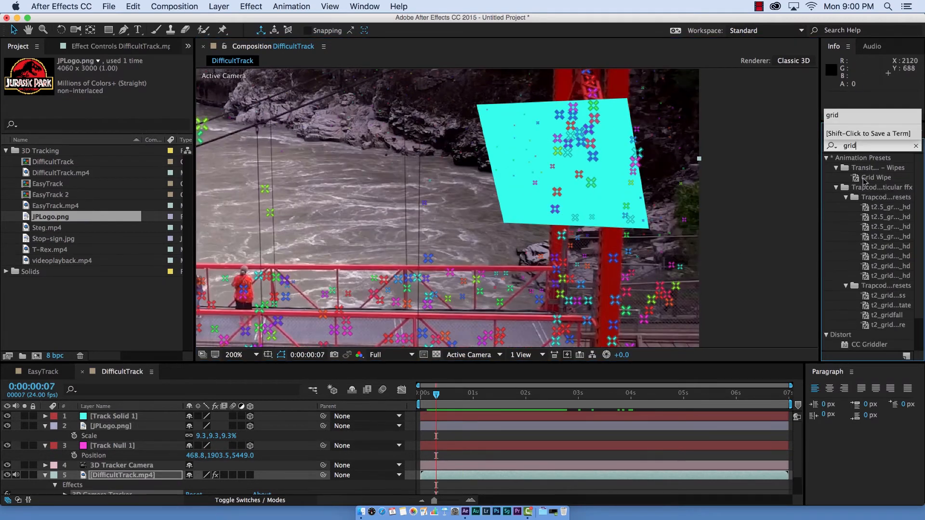
pyautogui.scroll(-2, 861, 338)
pyautogui.moveTo(858, 327); pyautogui.dragTo(553, 210)
pyautogui.press('.')
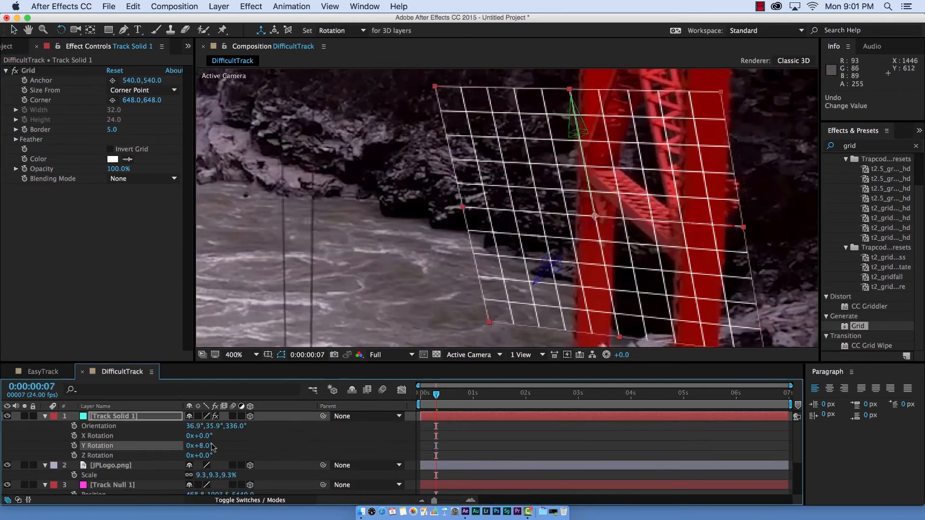
# - Align the grid solid with the tower by setting Z Rotation to 10.8°, shifting it over the near leg and scaling it to 105%, 230%
pyautogui.press('super+z')
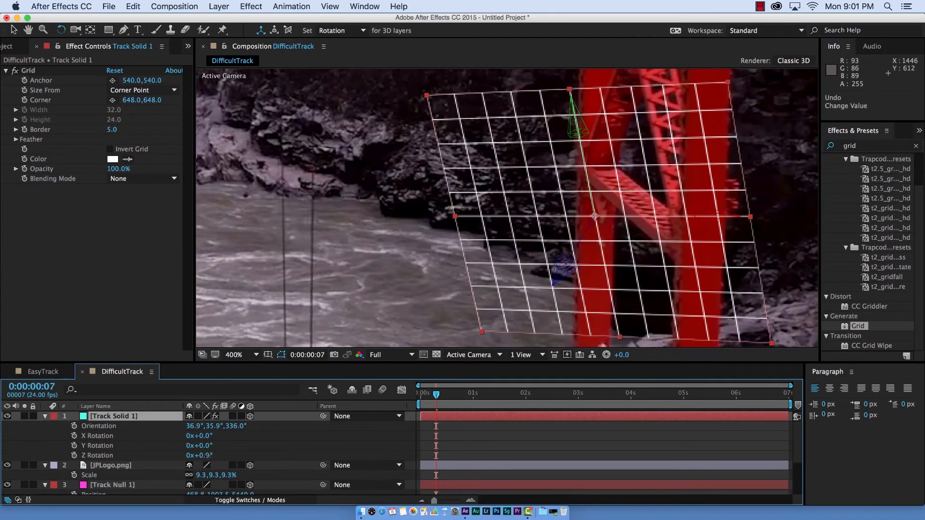
pyautogui.moveTo(208, 455); pyautogui.dragTo(213, 456)
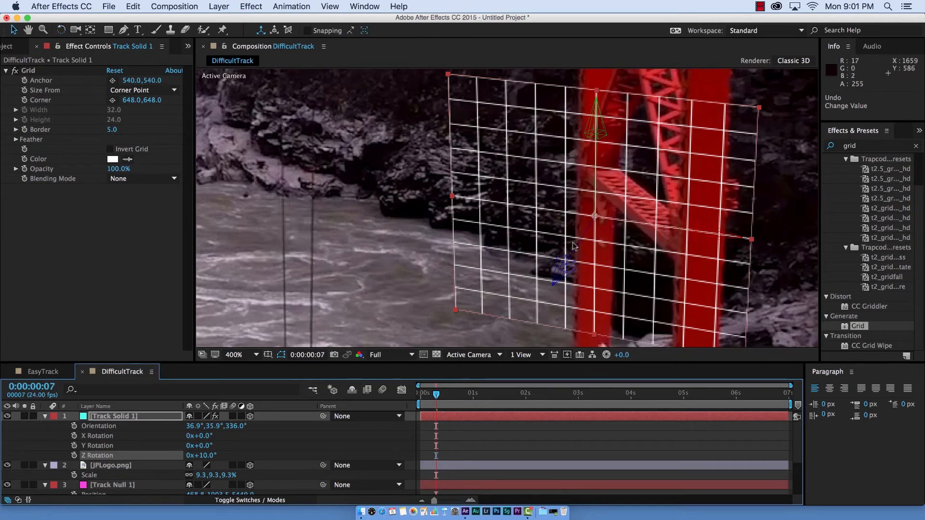
pyautogui.moveTo(599, 223); pyautogui.dragTo(609, 224)
pyautogui.moveTo(208, 458); pyautogui.dragTo(209, 457)
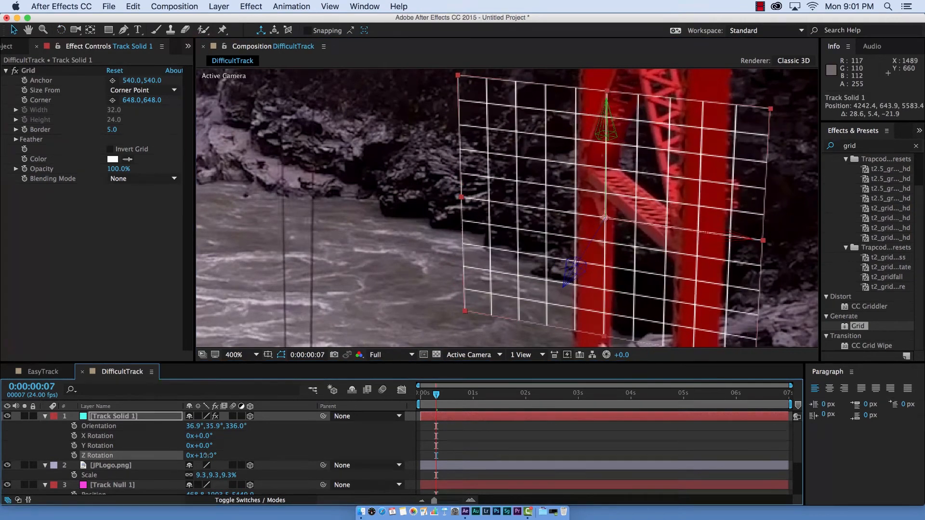
pyautogui.scroll(-1, 559, 154)
pyautogui.moveTo(557, 149); pyautogui.dragTo(564, 60)
pyautogui.moveTo(636, 226)
pyautogui.mouseDown()
pyautogui.moveTo(682, 233)
pyautogui.moveTo(641, 226)
pyautogui.mouseUp()
pyautogui.press('space')
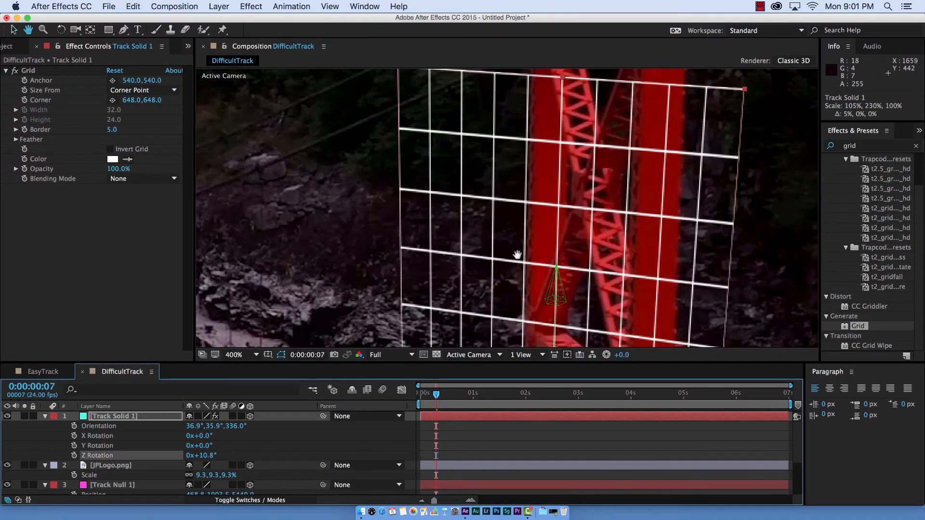
pyautogui.moveTo(517, 255); pyautogui.dragTo(557, 262)
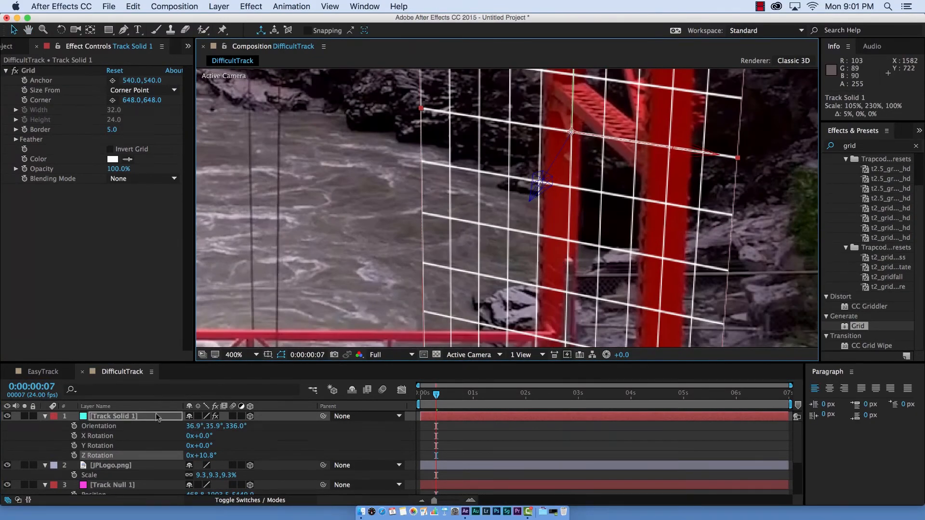
# - Turn off the Grid effect on Track Solid 1 and hide the layer
pyautogui.click(155, 415)
pyautogui.click(45, 416)
pyautogui.scroll(-1, 299, 303)
pyautogui.press(',')
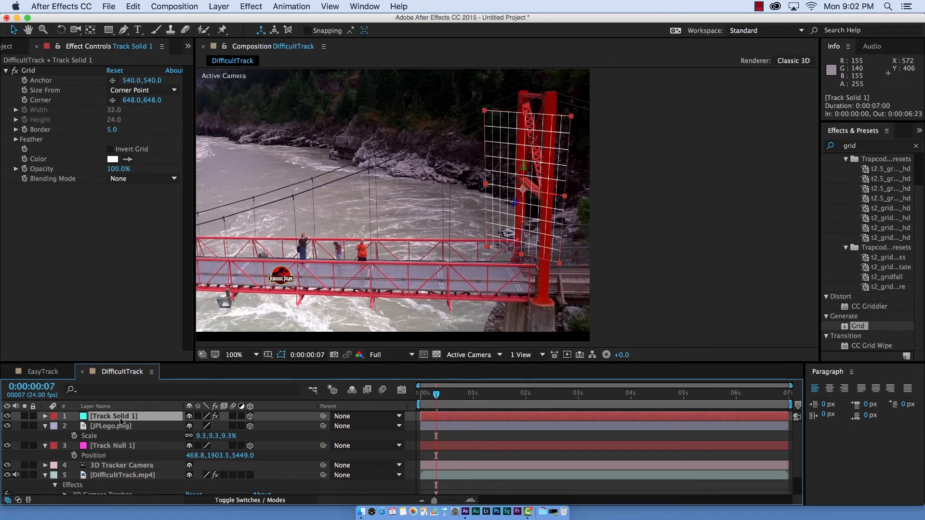
pyautogui.click(15, 71)
pyautogui.click(7, 416)
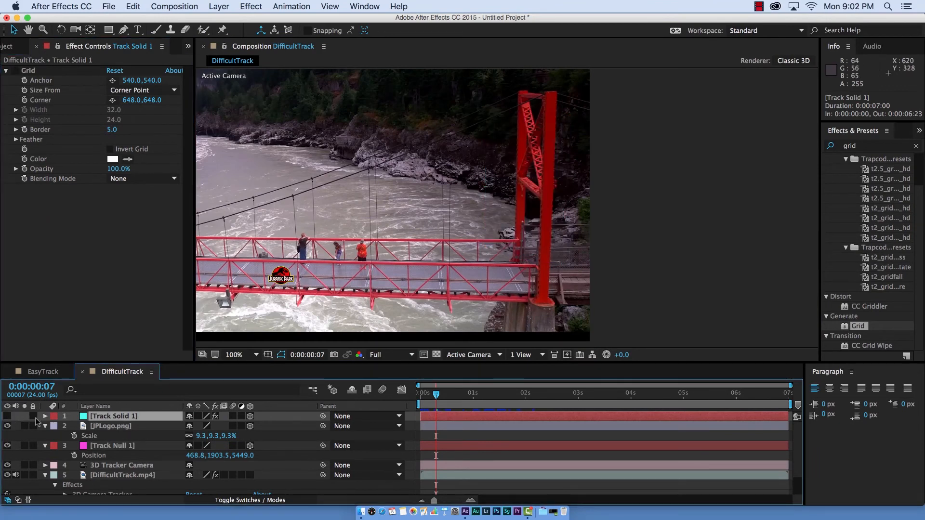
# - Draw a Pen tool mask on Track Solid 1 around the tower leg nearest the river at 0:00:00:00
pyautogui.click(124, 29)
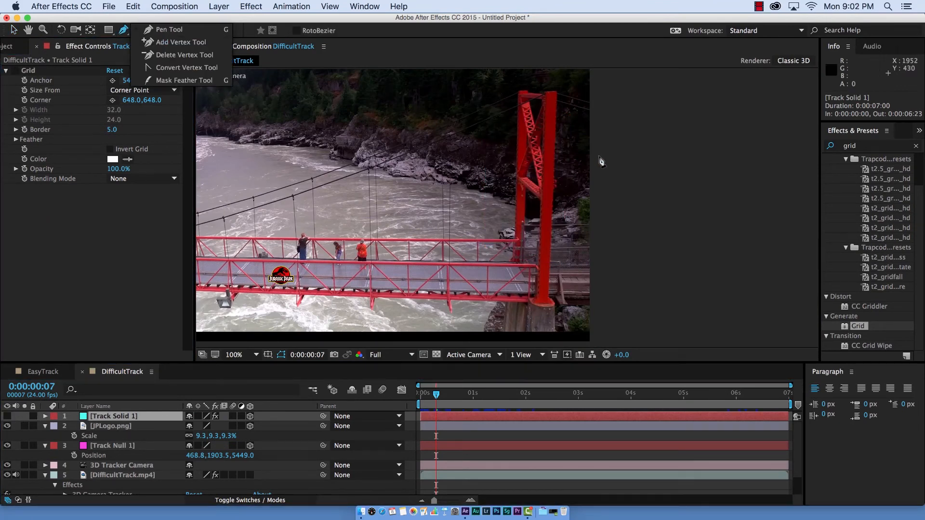
pyautogui.scroll(1, 540, 195)
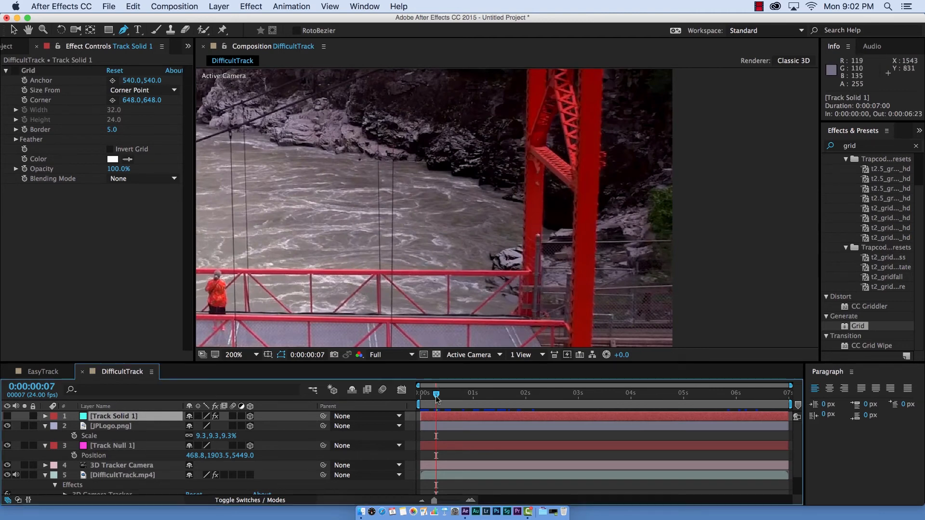
pyautogui.press('Home')
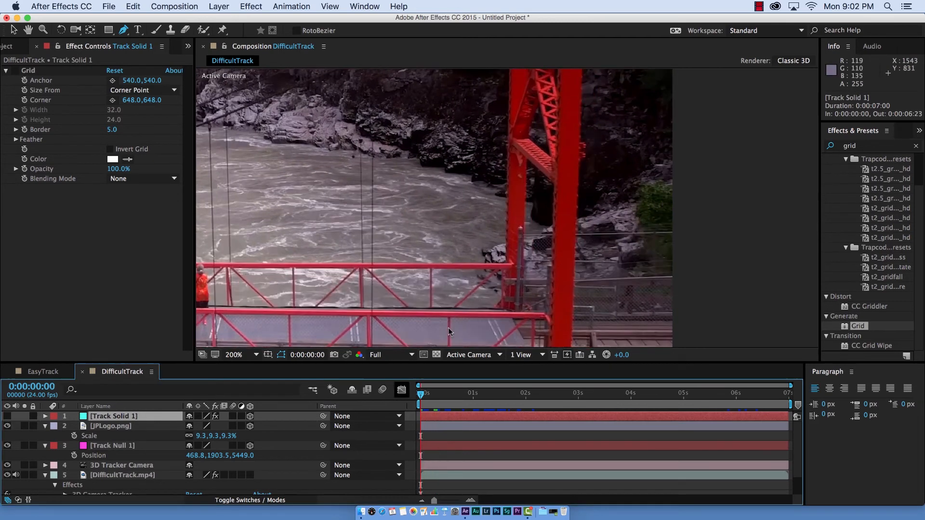
pyautogui.click(528, 158)
pyautogui.click(524, 263)
pyautogui.moveTo(525, 288); pyautogui.dragTo(524, 275)
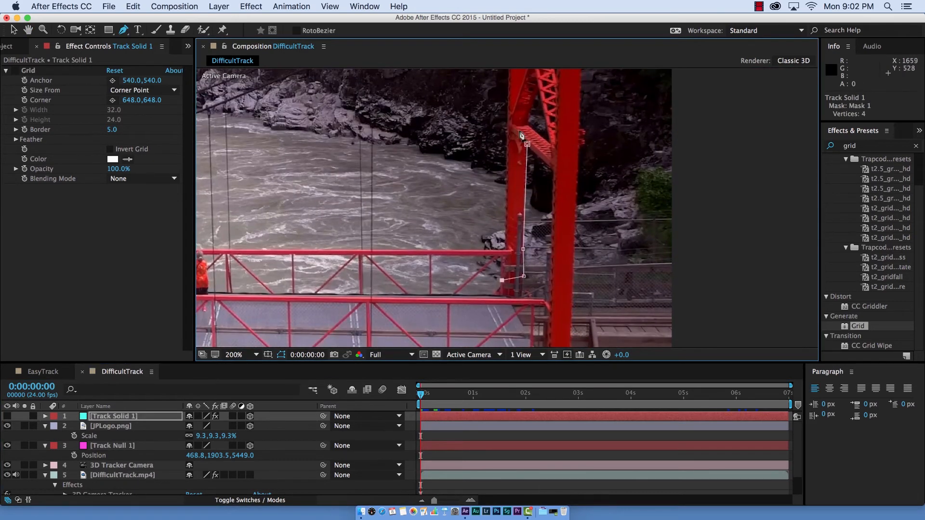
# - Refine the vertices of Track Solid 1's mask so its outline follows the edges of the tower leg
pyautogui.scroll(1, 524, 169)
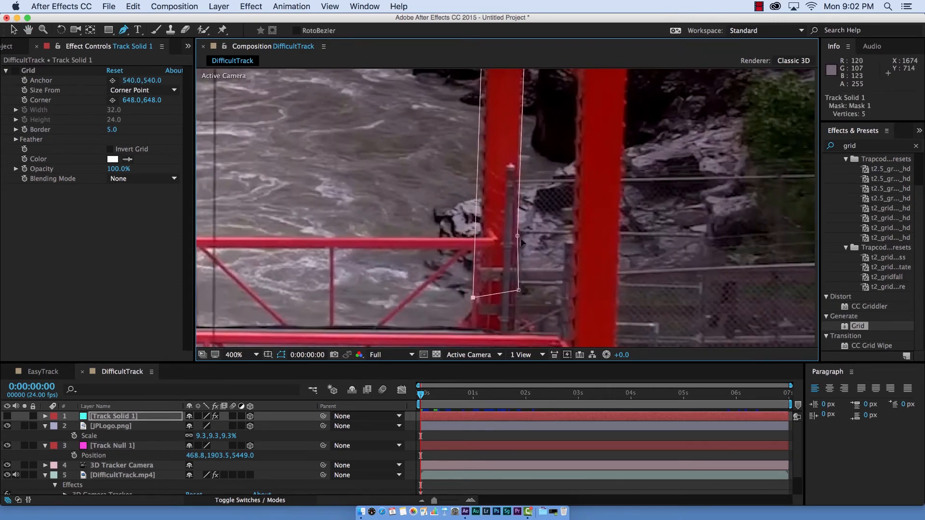
pyautogui.moveTo(520, 126); pyautogui.dragTo(519, 125)
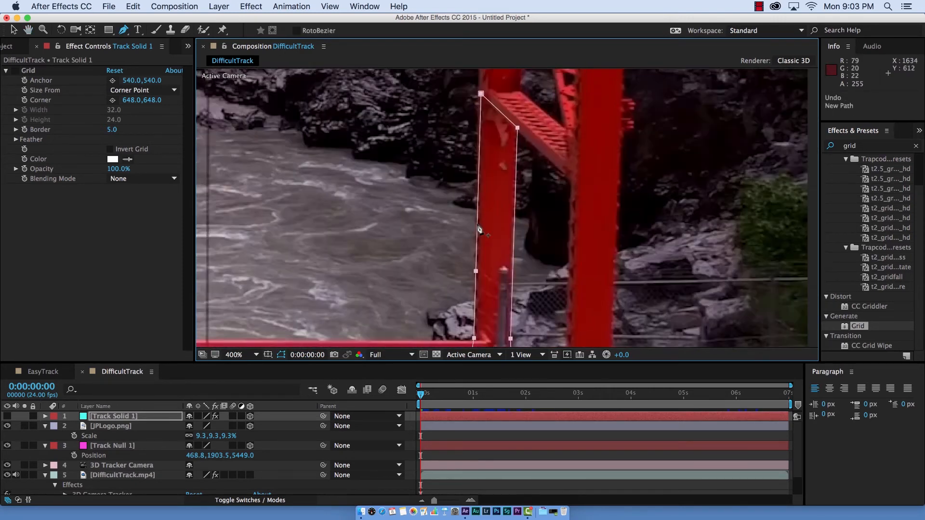
pyautogui.moveTo(478, 225); pyautogui.dragTo(477, 223)
pyautogui.moveTo(477, 93); pyautogui.dragTo(478, 94)
pyautogui.moveTo(502, 193); pyautogui.dragTo(505, 95)
# - Show Track Solid 1 and preview from the first frame to check how the masked solid follows the tower leg
pyautogui.scroll(-1, 507, 208)
pyautogui.moveTo(421, 394); pyautogui.dragTo(390, 393)
pyautogui.click(7, 417)
pyautogui.press('space')
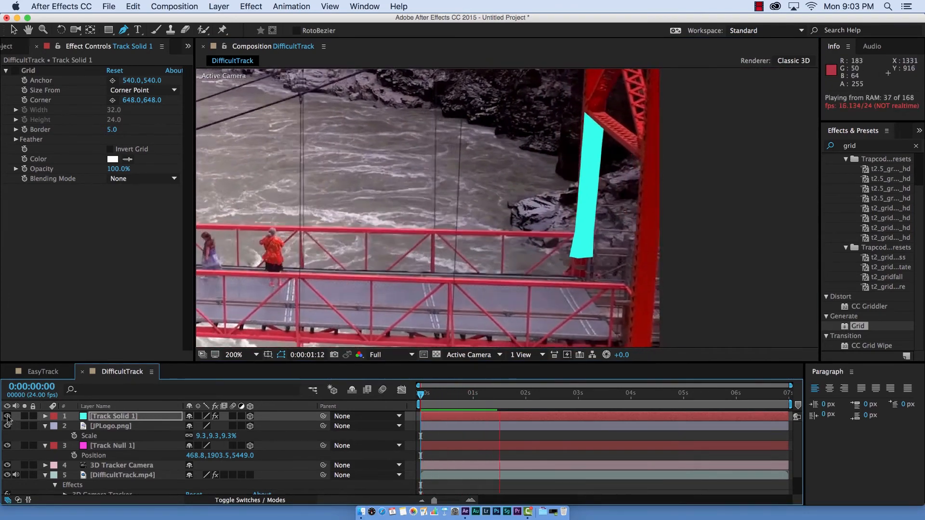
pyautogui.press('space')
pyautogui.scroll(-1, 492, 212)
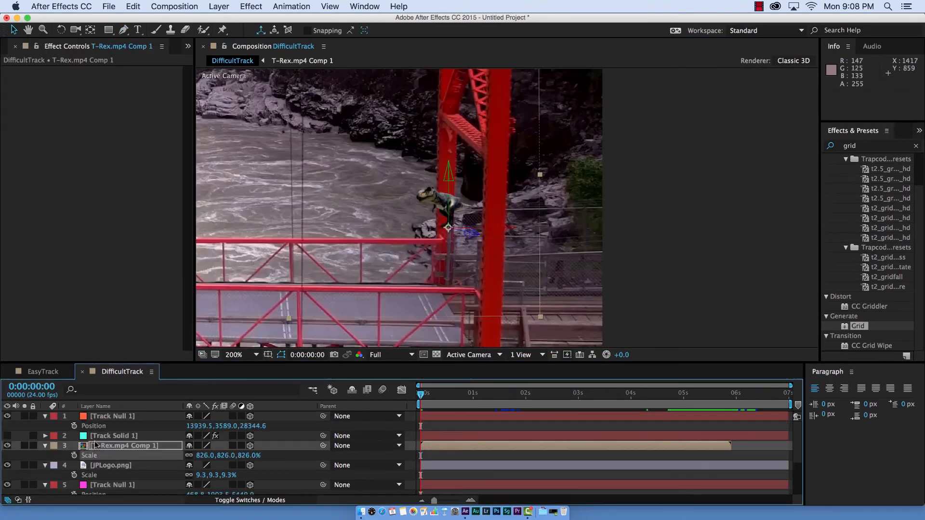
# - Set the track matte of T-Rex.mp4 Comp 1 to Alpha Inverted Matte "[Track Solid 1]" and preview the T-Rex behind the tower leg
pyautogui.click(108, 446)
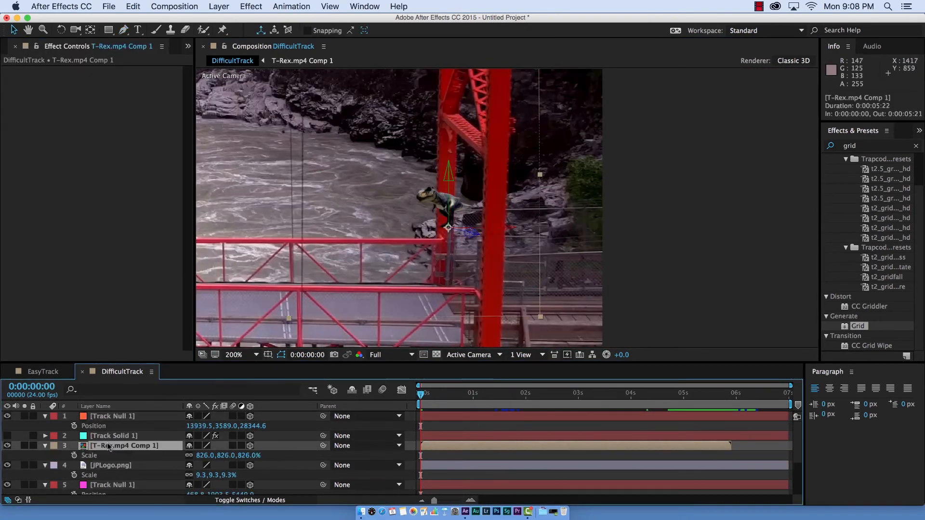
pyautogui.click(224, 501)
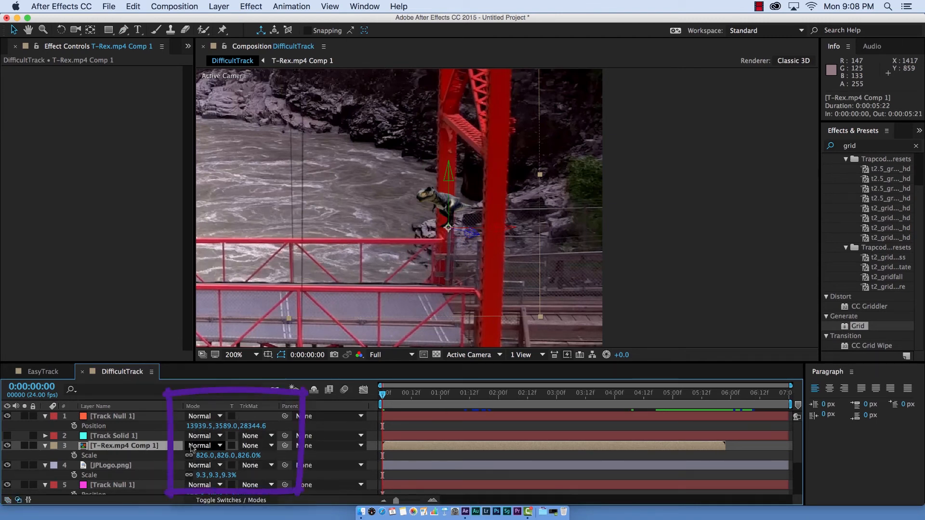
pyautogui.click(253, 445)
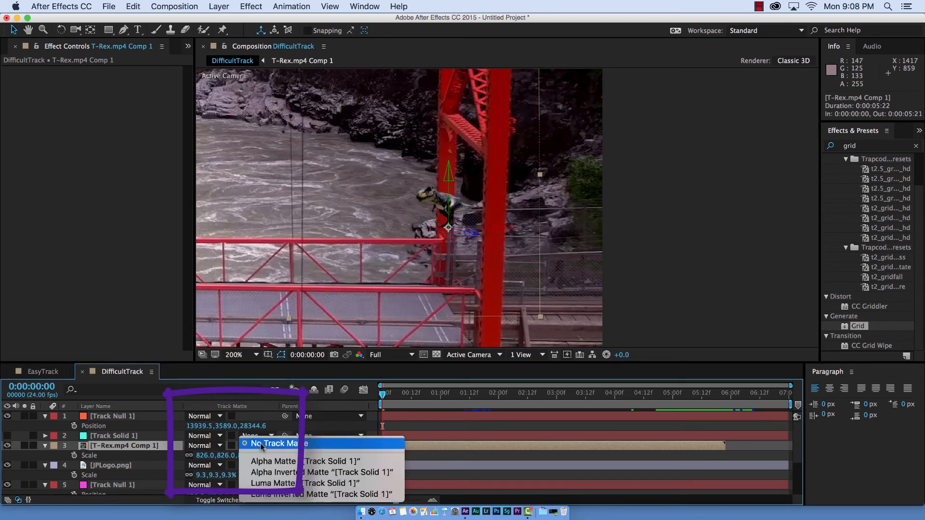
pyautogui.click(272, 473)
pyautogui.scroll(1, 468, 208)
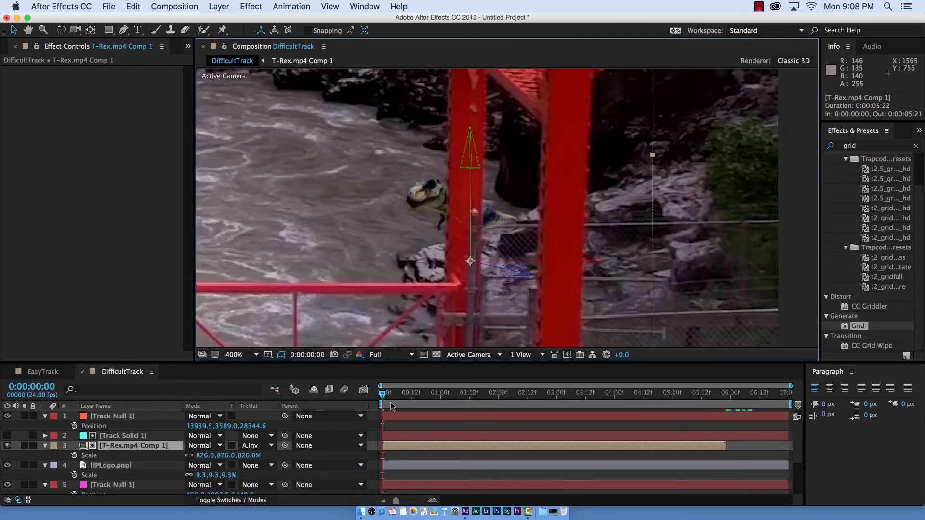
pyautogui.press('space')
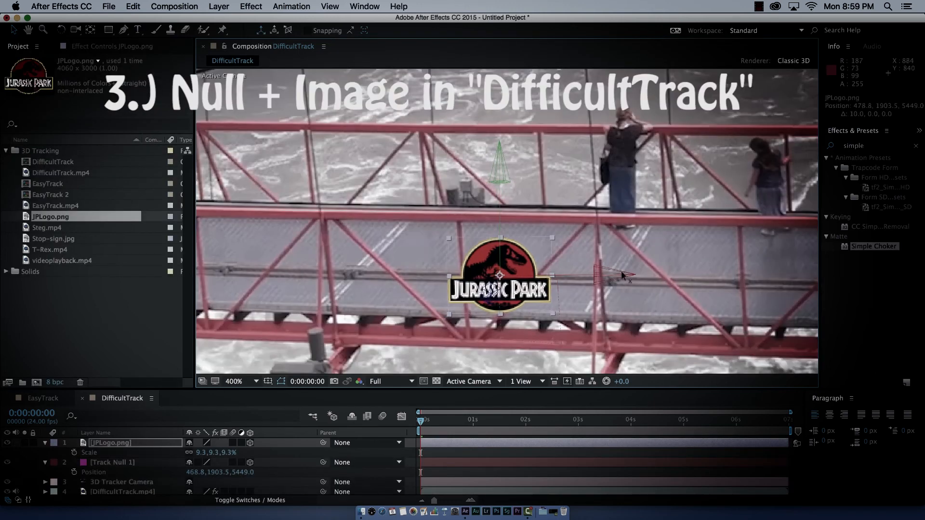
pyautogui.moveTo(622, 276); pyautogui.dragTo(740, 272)
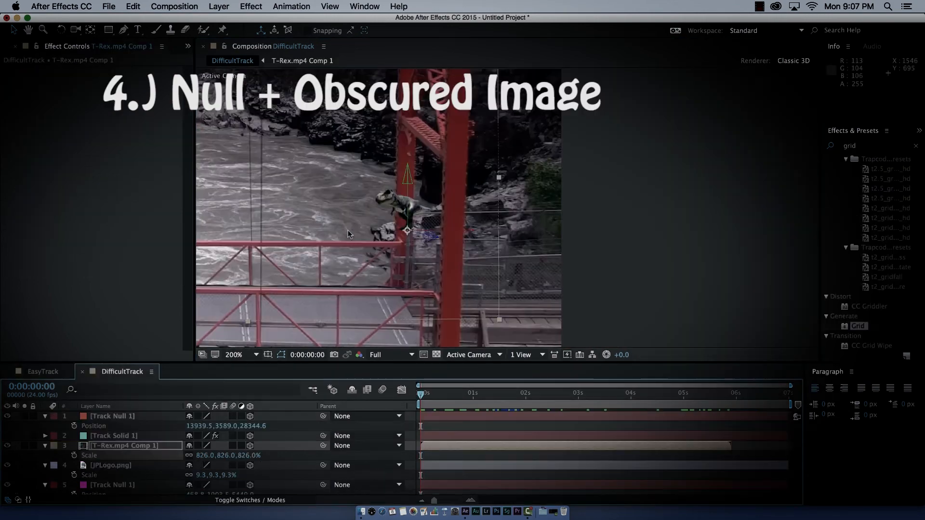
pyautogui.press('space')
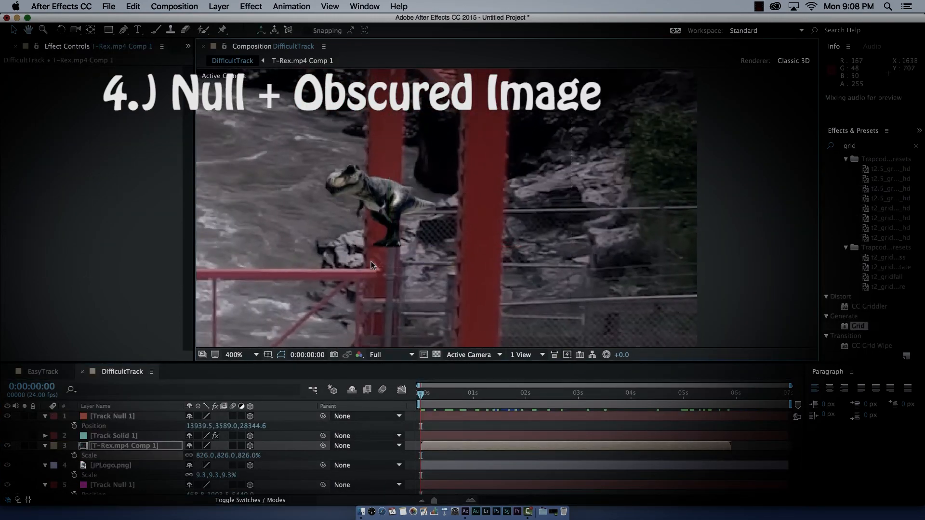